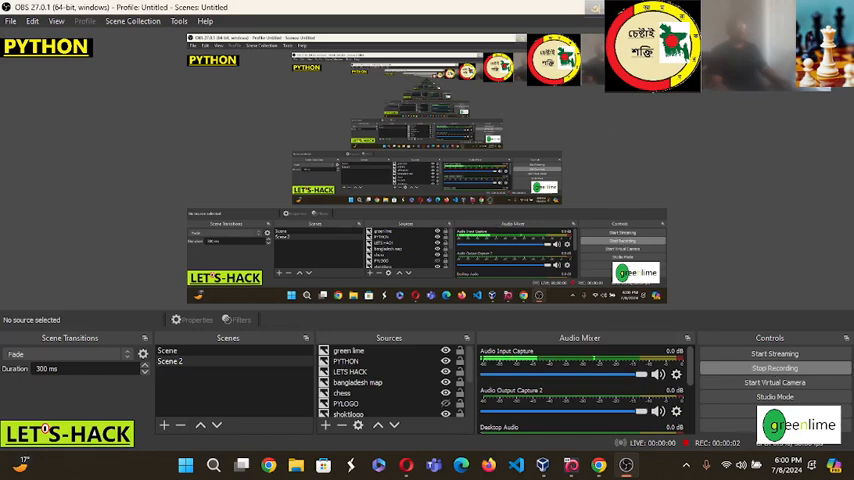
# Reveal the desktop and select the deleted mp4 video in the Recycle Bin
pyautogui.press('super+d')
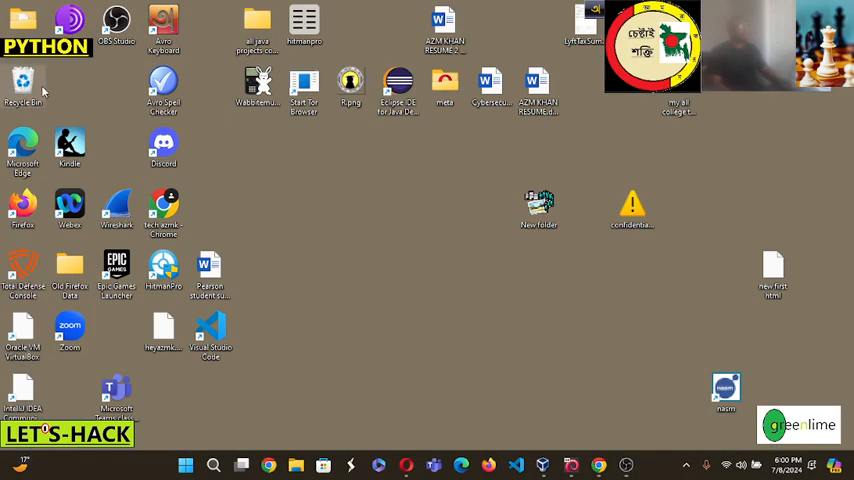
pyautogui.doubleClick(43, 90)
pyautogui.moveTo(259, 175); pyautogui.dragTo(228, 118)
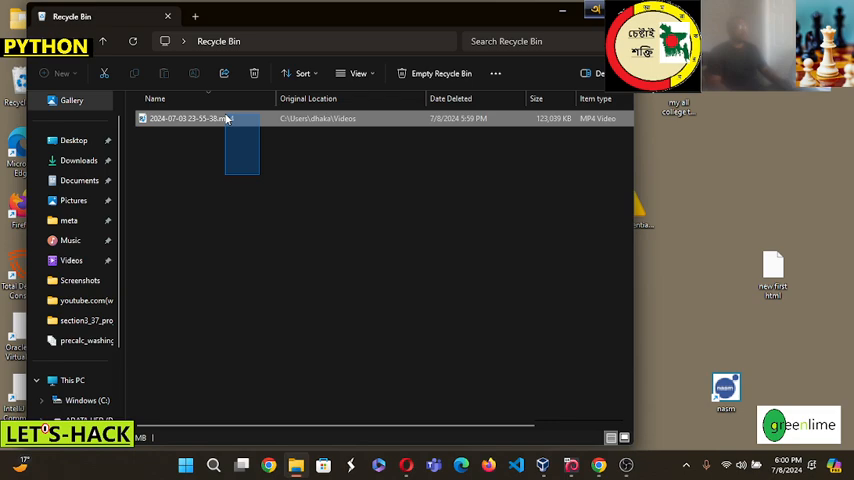
pyautogui.rightClick(228, 118)
# Empty the Recycle Bin, confirming permanent deletion, and close its window
pyautogui.click(295, 188)
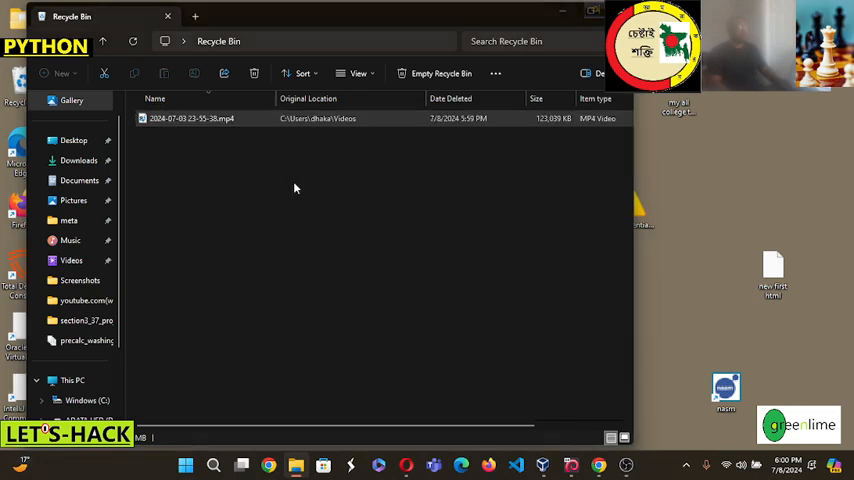
pyautogui.click(475, 265)
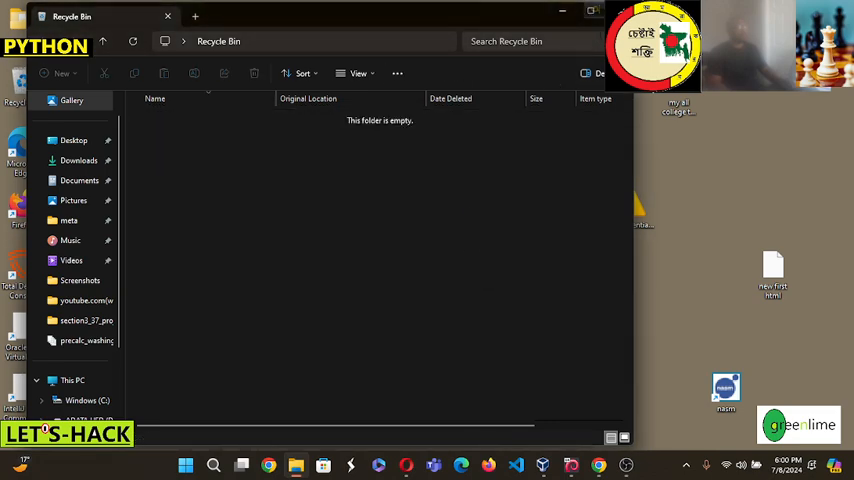
pyautogui.moveTo(513, 22); pyautogui.dragTo(540, 40)
pyautogui.click(589, 10)
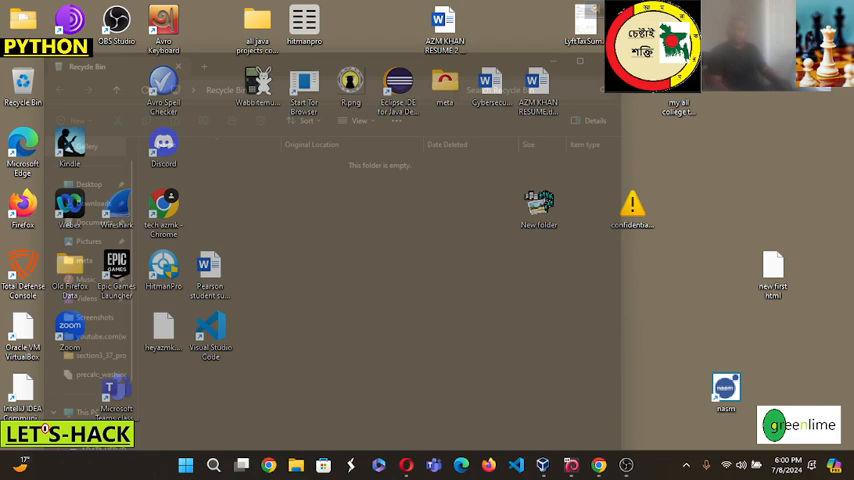
pyautogui.moveTo(542, 465)
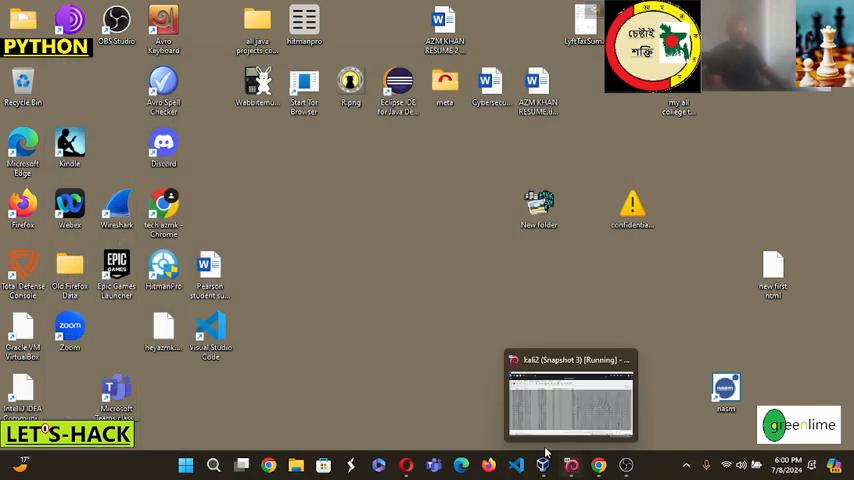
# Stop the live eth0 capture in Wireshark at 2565 packets
pyautogui.click(545, 400)
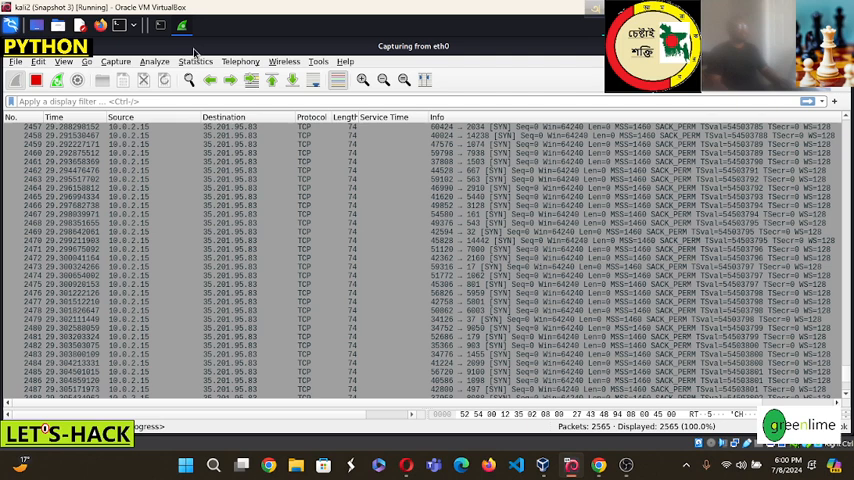
pyautogui.click(404, 296)
pyautogui.click(35, 80)
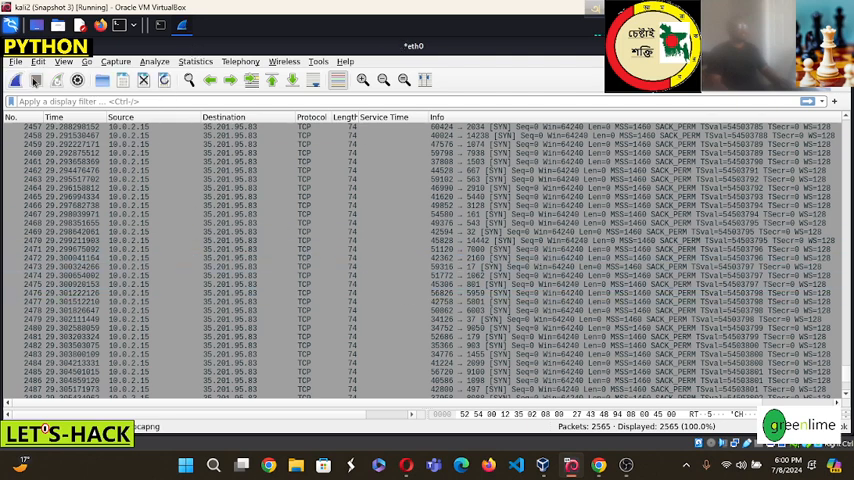
pyautogui.click(175, 155)
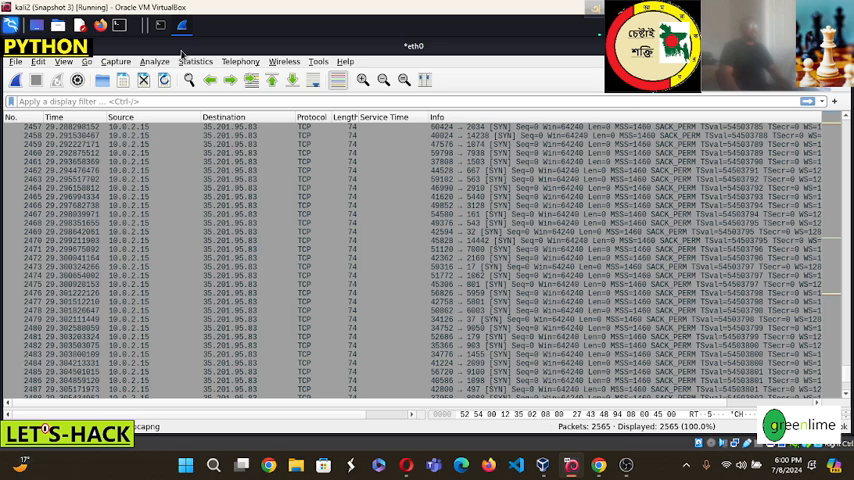
pyautogui.click(377, 153)
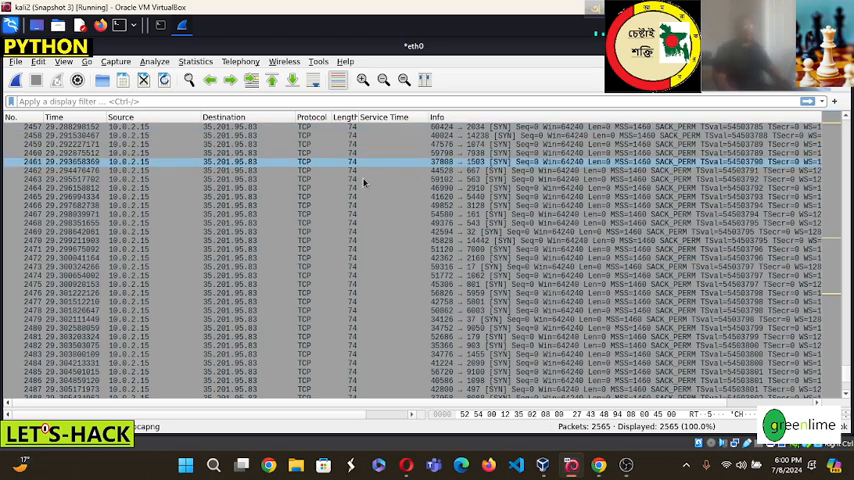
# Interrupt the terminal process with Ctrl+C and restore Wireshark to a smaller window moved aside
pyautogui.click(109, 26)
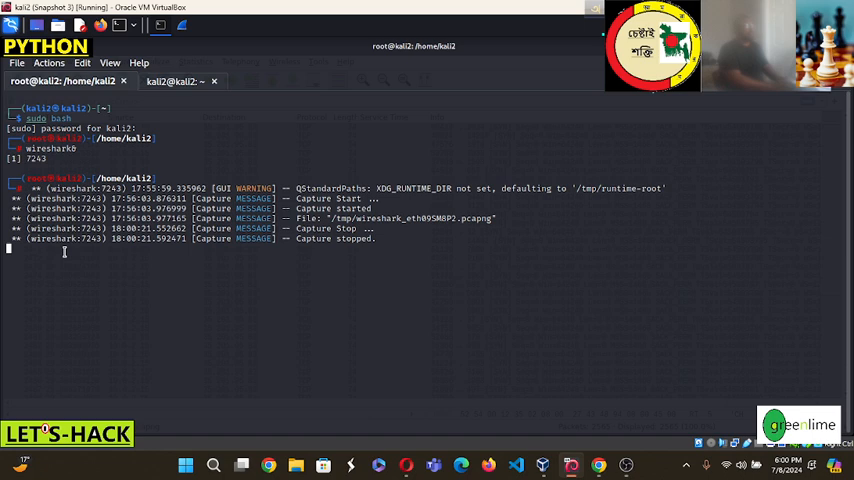
pyautogui.hotkey('ctrl', 'c')
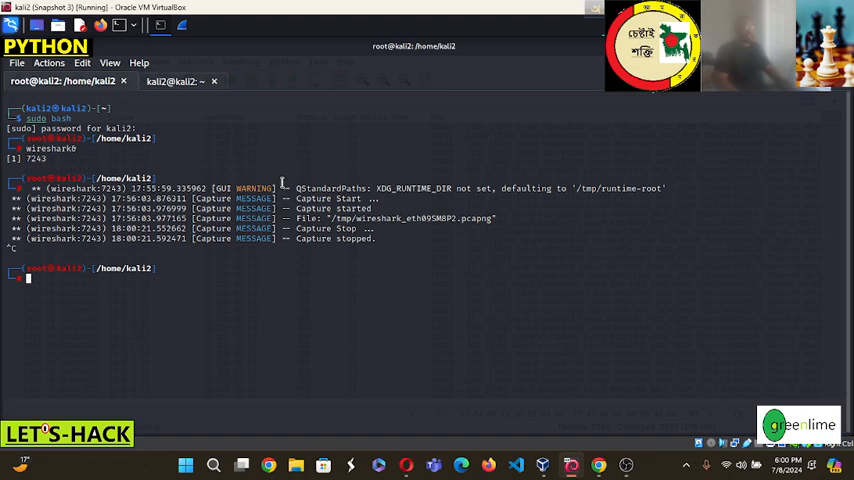
pyautogui.click(181, 25)
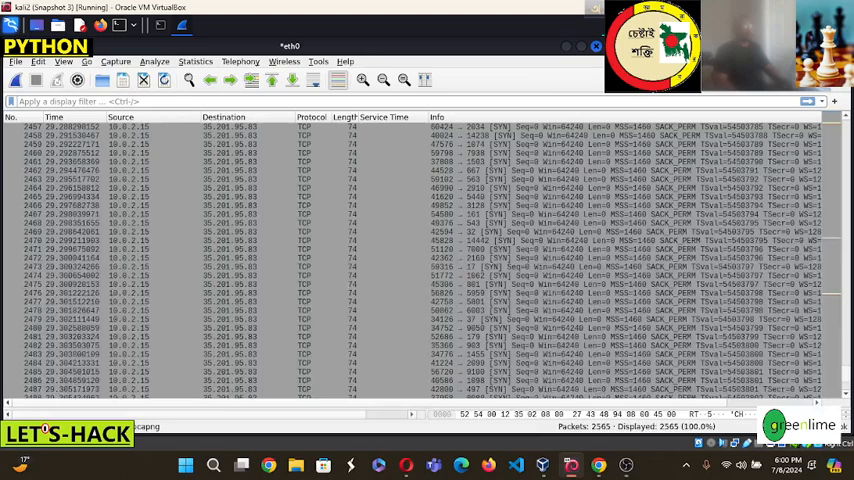
pyautogui.doubleClick(413, 45)
pyautogui.moveTo(660, 90); pyautogui.dragTo(733, 59)
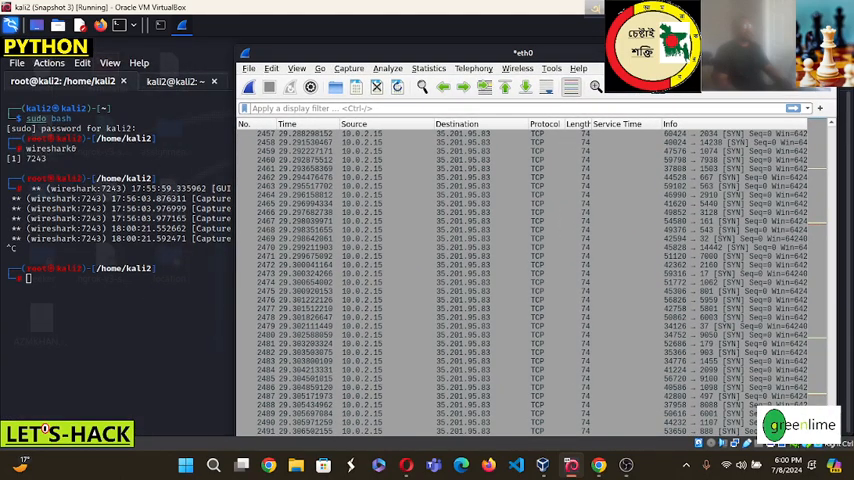
# Quit Wireshark and choose to save the unsaved packets in Wireshark/tcpdump - pcap format
pyautogui.hotkey('ctrl', 'q')
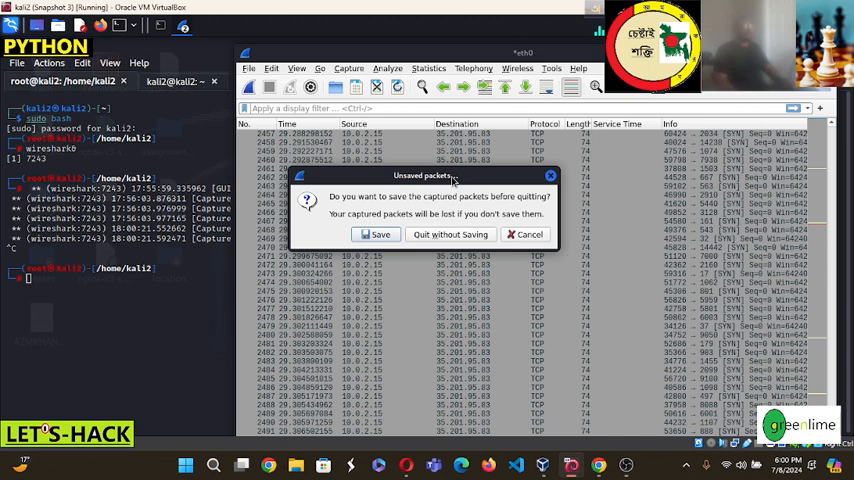
pyautogui.click(385, 238)
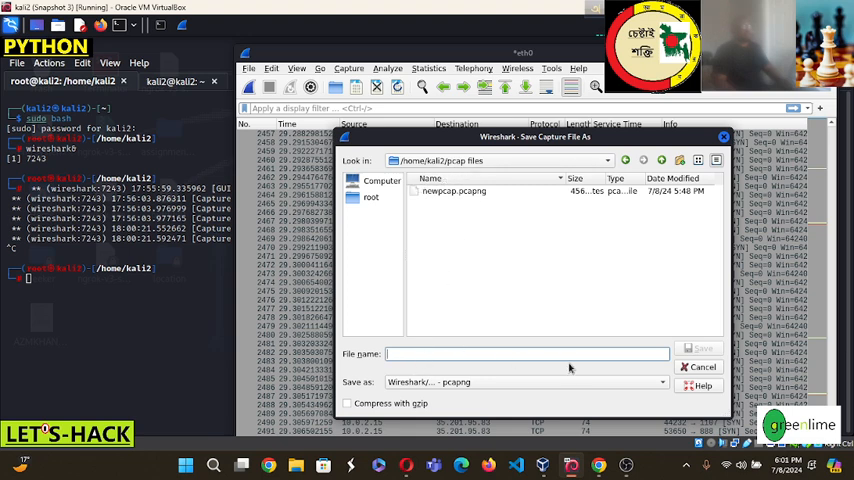
pyautogui.click(660, 382)
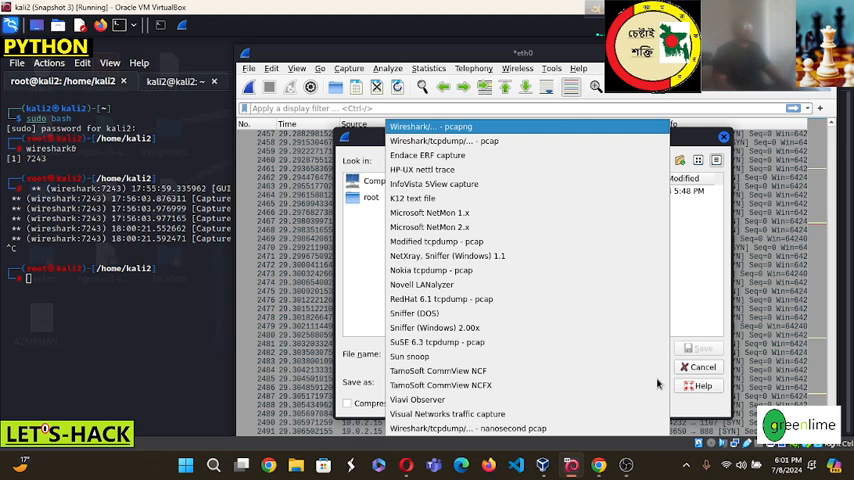
pyautogui.click(487, 141)
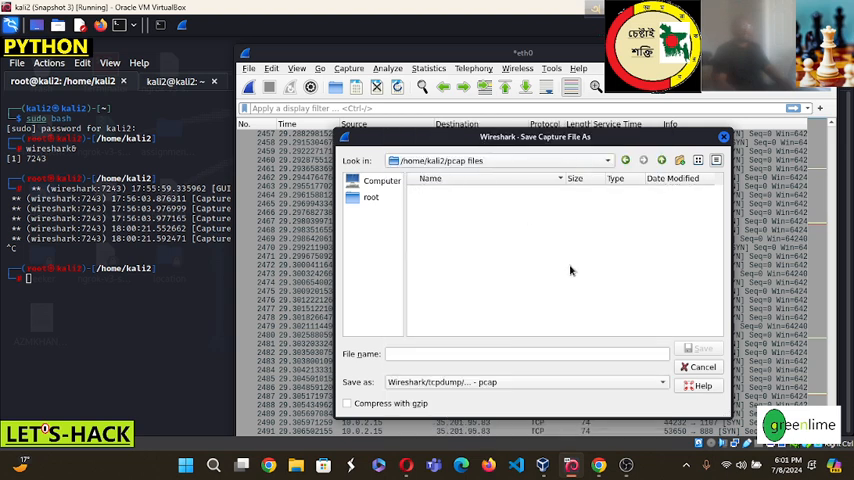
# Keep the pcap format and save the capture as testfor_wsh in the pcap files folder
pyautogui.click(660, 383)
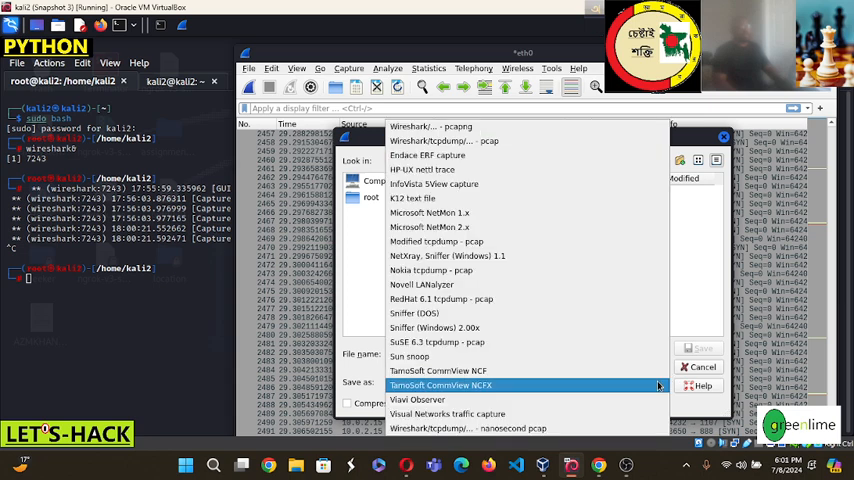
pyautogui.click(480, 141)
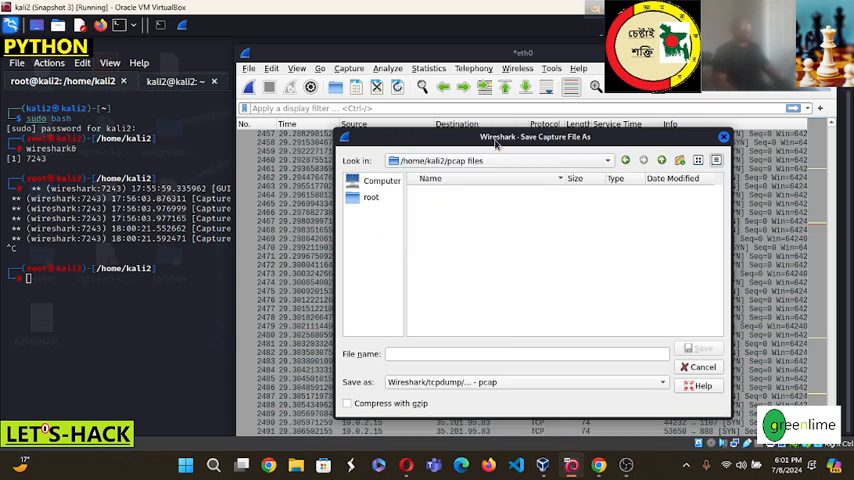
pyautogui.click(520, 382)
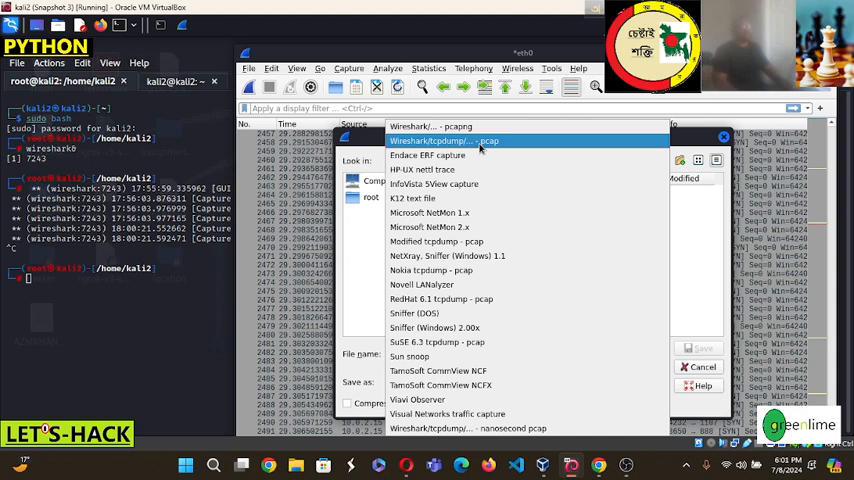
pyautogui.click(481, 143)
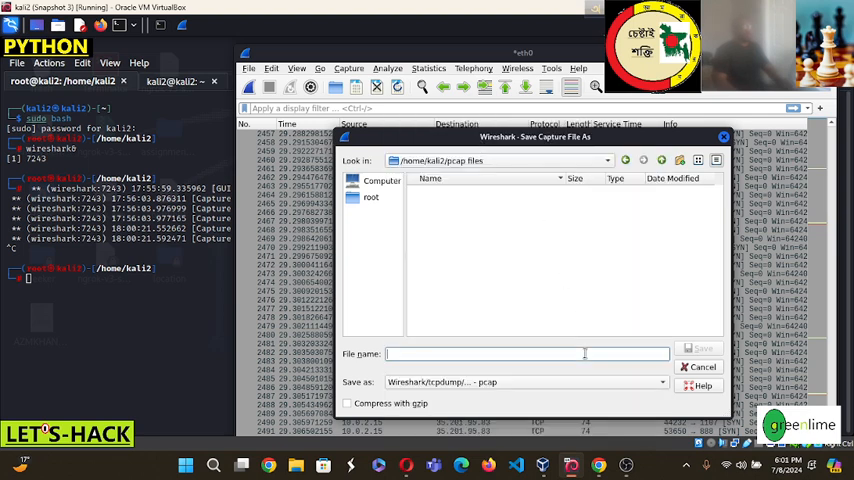
pyautogui.write('testfor wires')
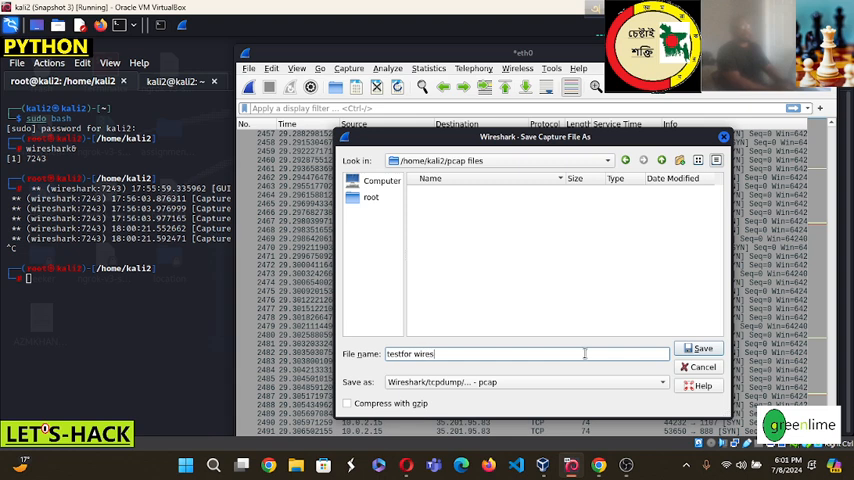
pyautogui.press('BackSpace')
pyautogui.press('BackSpace')
pyautogui.press('BackSpace')
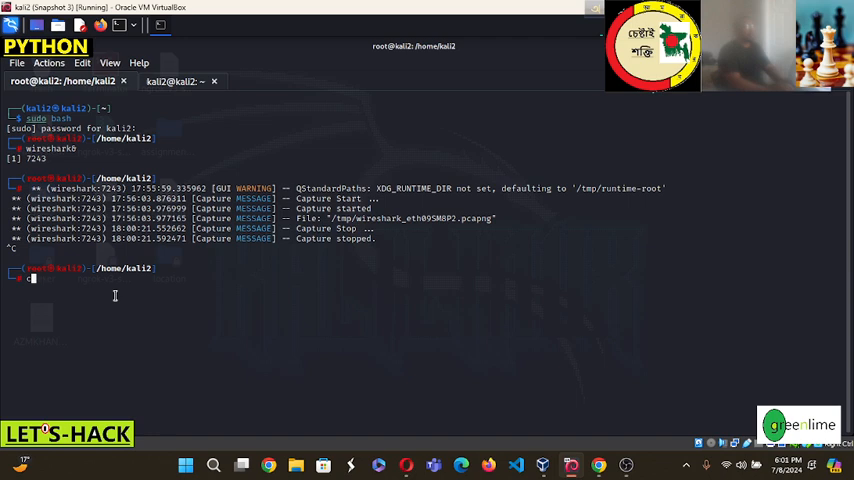
pyautogui.write('clear')
# Clear the terminal, close the second tab and cycle between root and normal shells with sudo bash
pyautogui.press('Return')
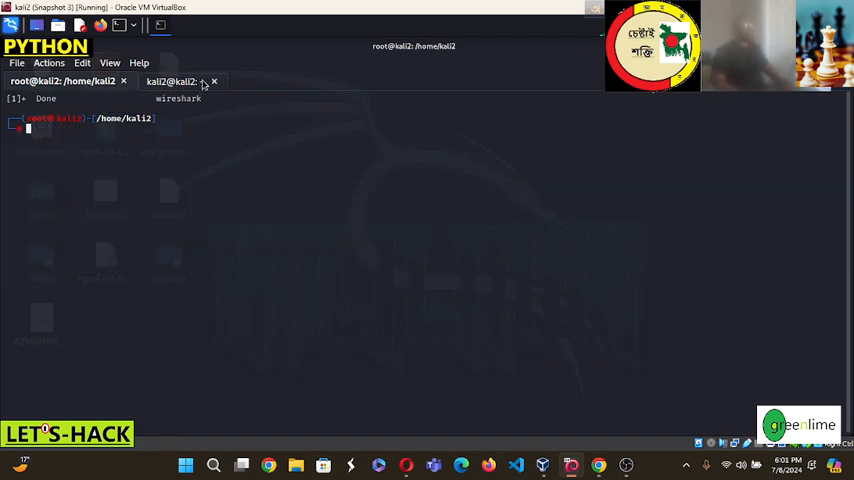
pyautogui.click(214, 81)
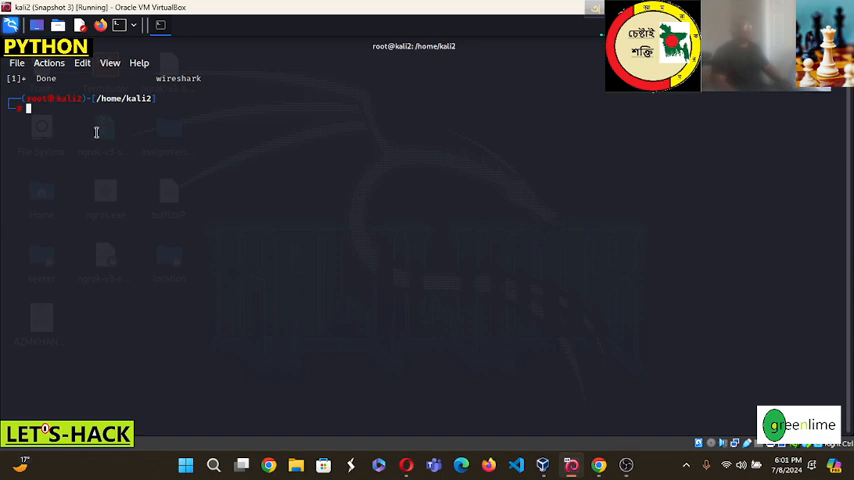
pyautogui.write('exit')
pyautogui.press('Return')
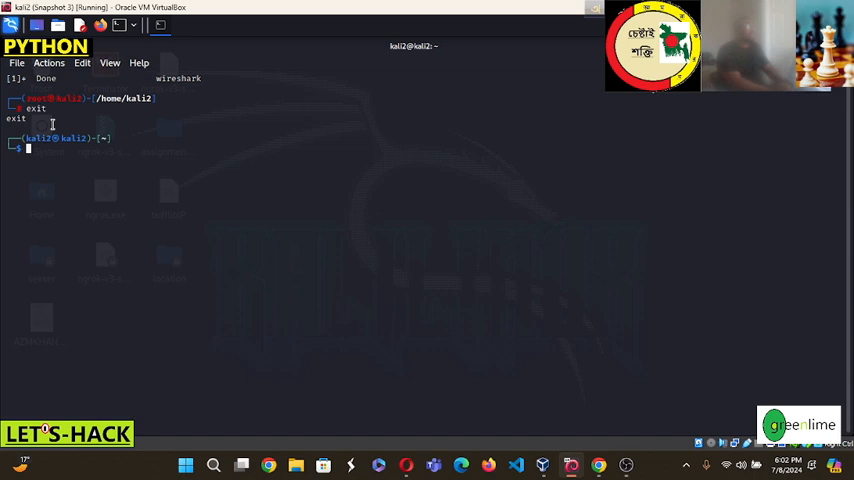
pyautogui.write('sudo su ')
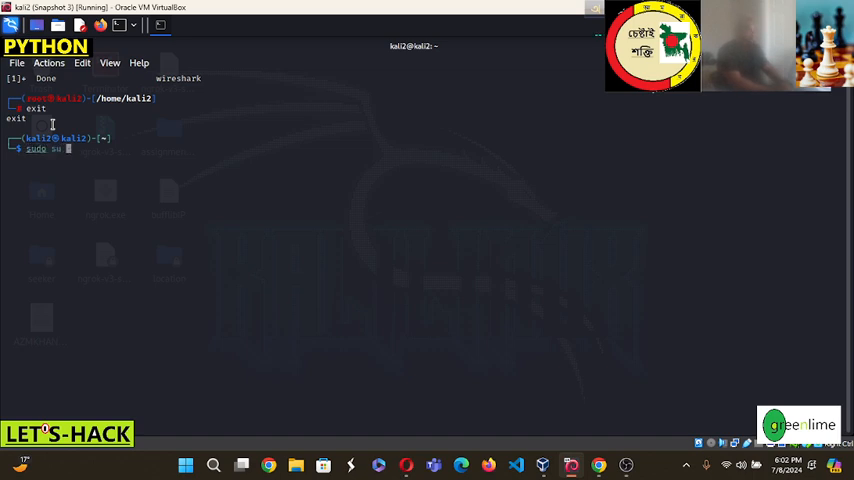
pyautogui.write('-')
pyautogui.press('Return')
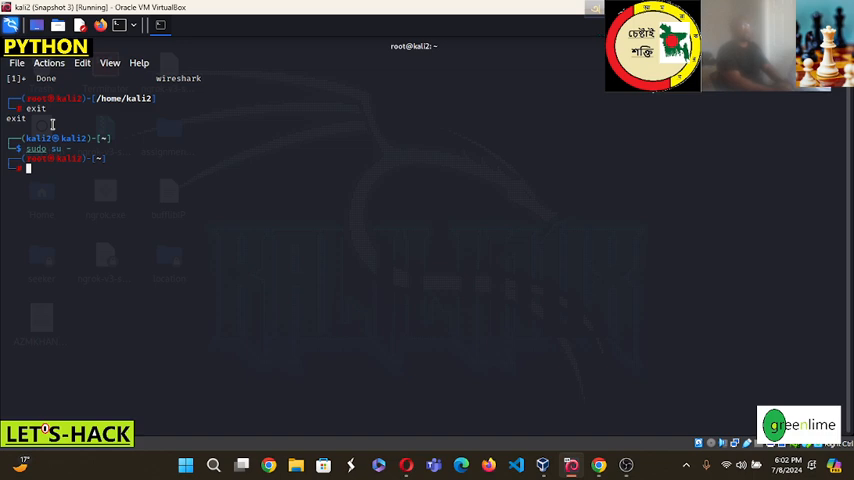
pyautogui.write('exit')
pyautogui.press('Return')
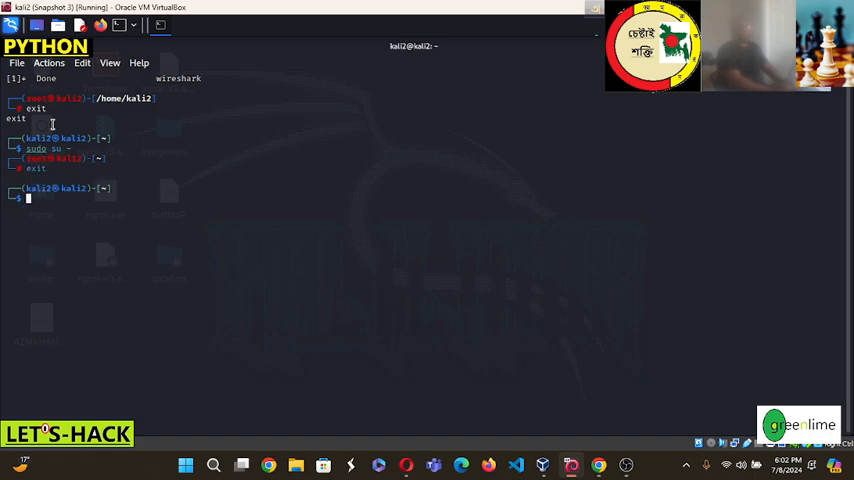
pyautogui.write('sudo')
pyautogui.write(' bash')
pyautogui.press('Return')
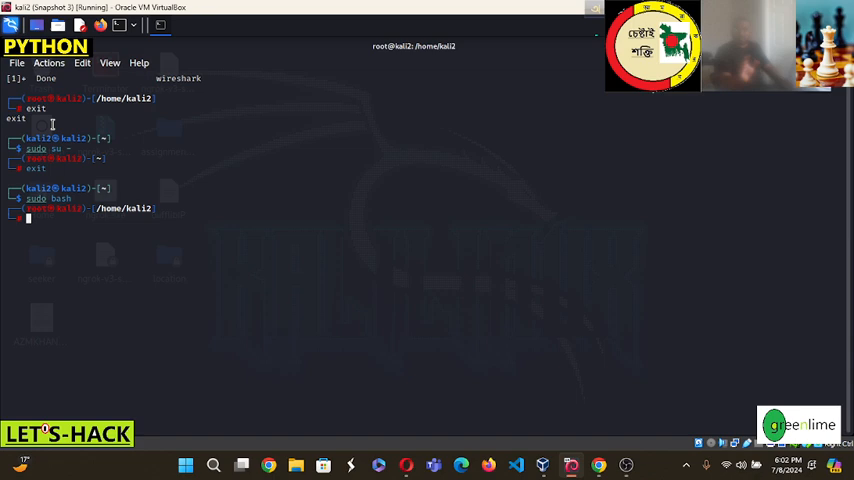
pyautogui.write('s')
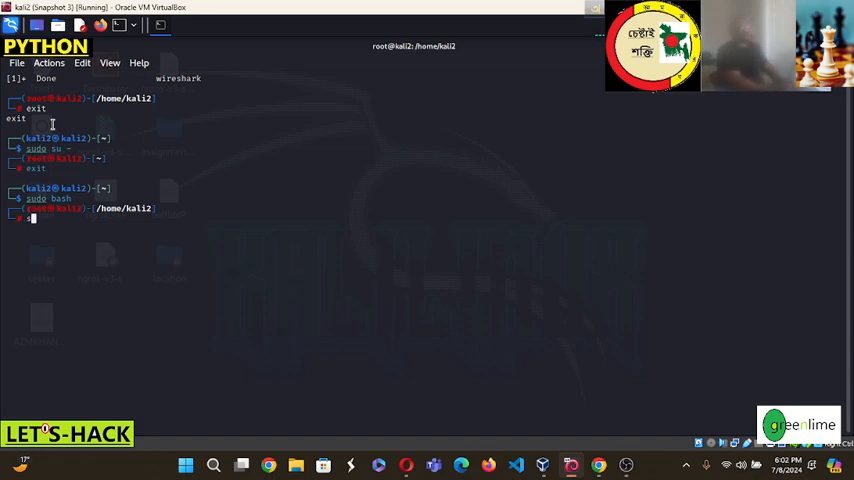
pyautogui.write('udo wi')
# Try sudo wireshark, then launch Wireshark in the background with 'wireshark&' as job 9017
pyautogui.press('BackSpace')
pyautogui.press('BackSpace')
pyautogui.write('wireshark')
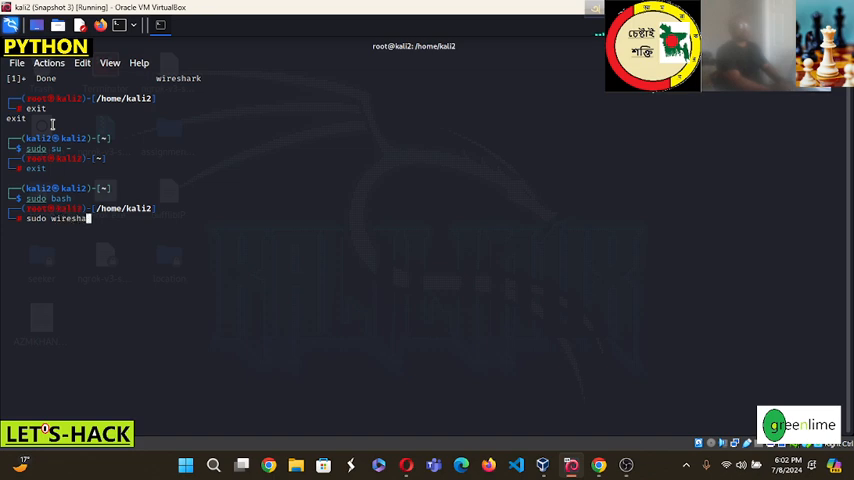
pyautogui.press('Return')
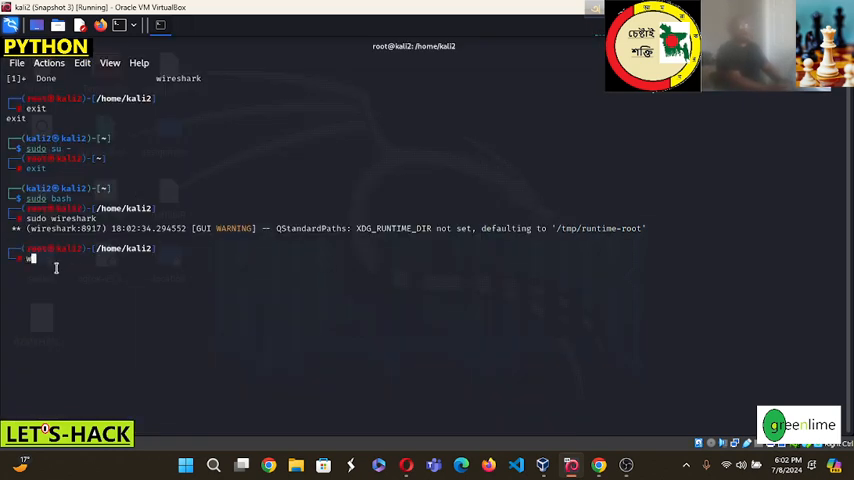
pyautogui.write('wireshark')
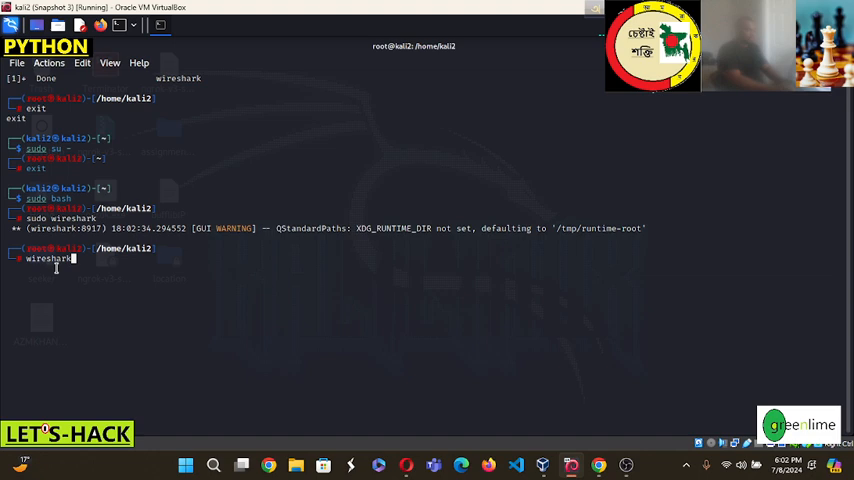
pyautogui.write('&')
pyautogui.press('Return')
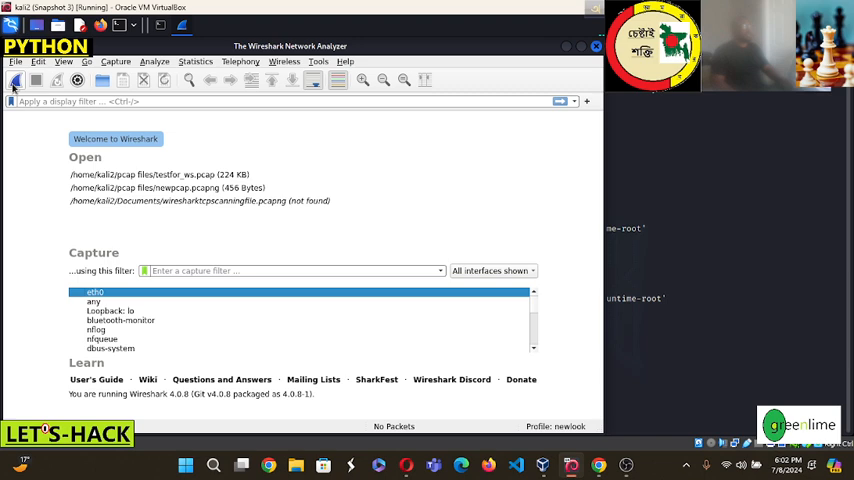
# Start a live capture on eth0 and raise the terminal showing the temporary pcapng file
pyautogui.moveTo(294, 47); pyautogui.dragTo(659, 92)
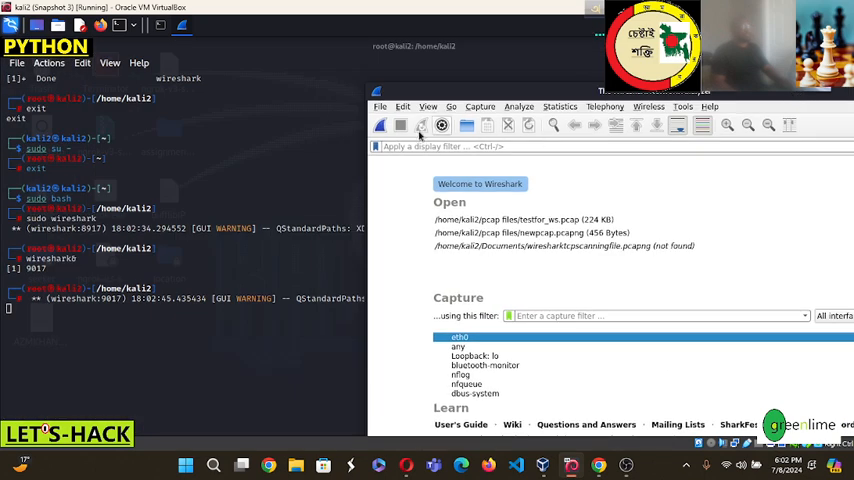
pyautogui.press('Return')
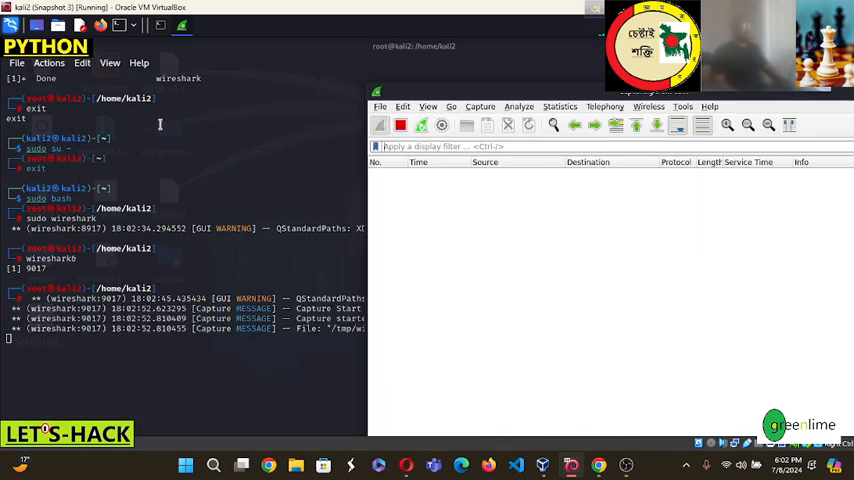
pyautogui.click(318, 139)
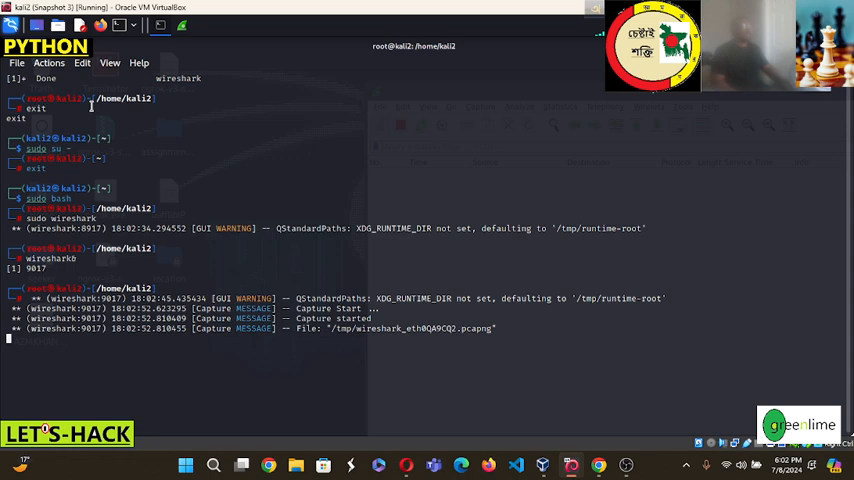
pyautogui.click(17, 62)
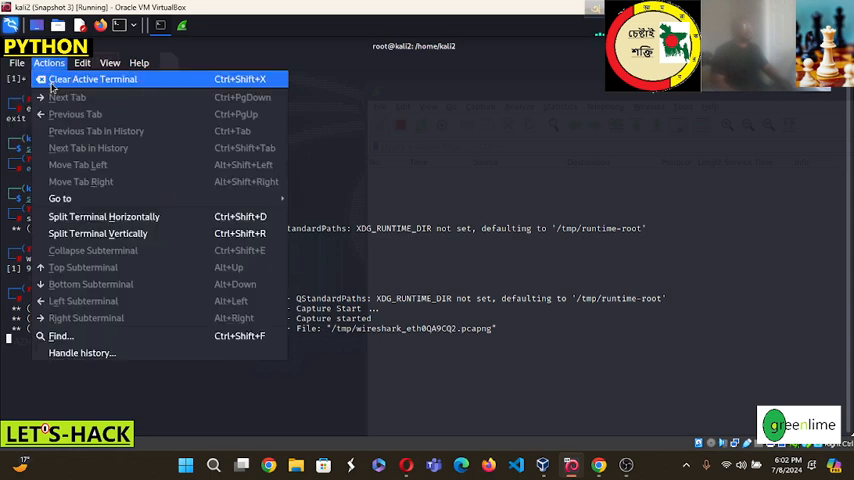
pyautogui.click(30, 79)
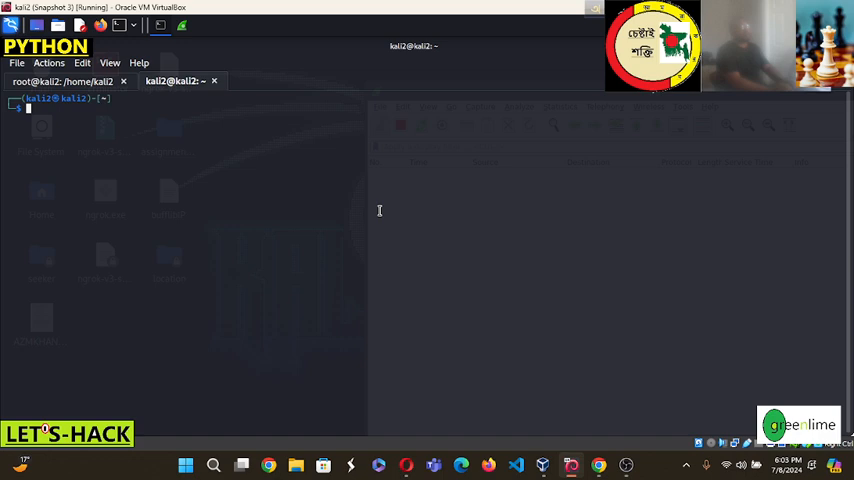
pyautogui.write('sudo bash')
pyautogui.press('Return')
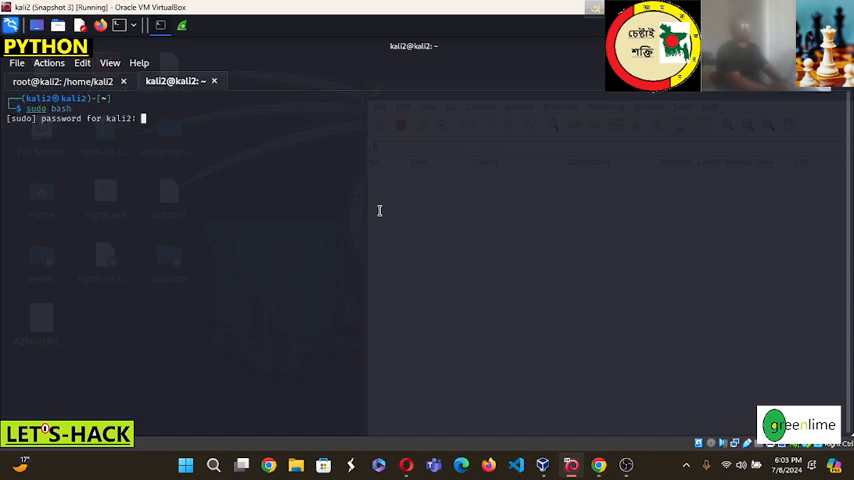
pyautogui.press('Return')
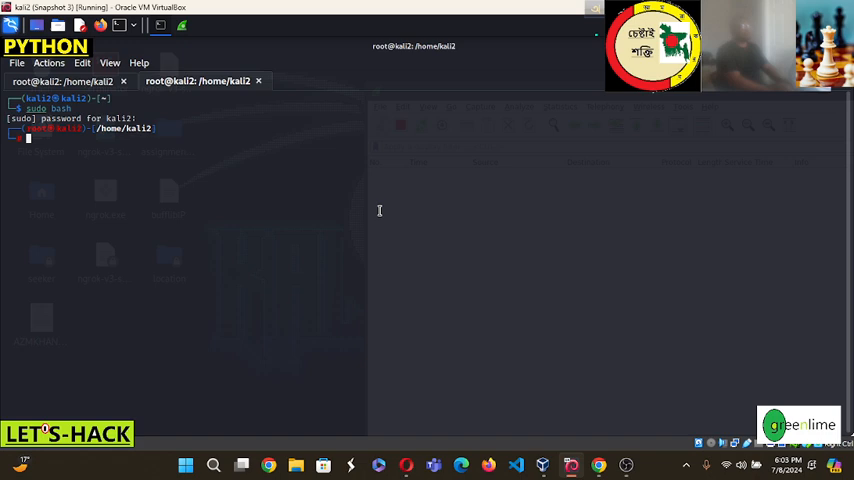
pyautogui.write('na')
pyautogui.write('ap')
pyautogui.write('www')
pyautogui.write('.')
pyautogui.write('hom')
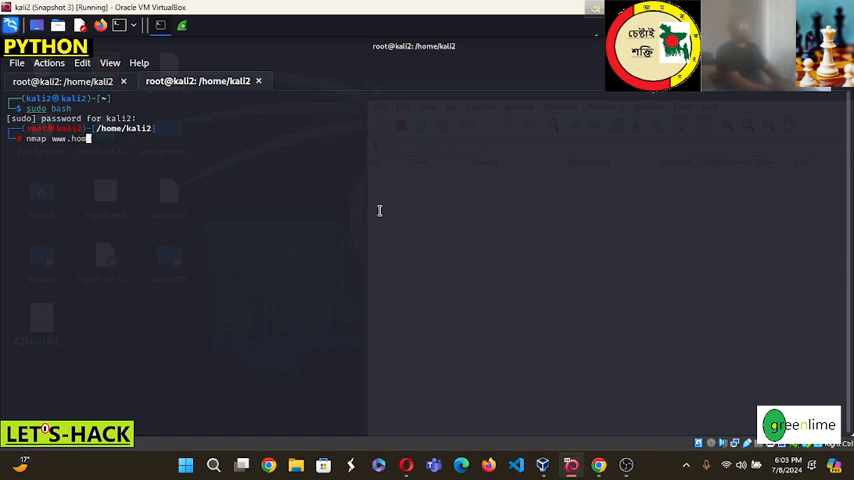
pyautogui.write('edepoo')
pyautogui.write('rg')
pyautogui.press('Return')
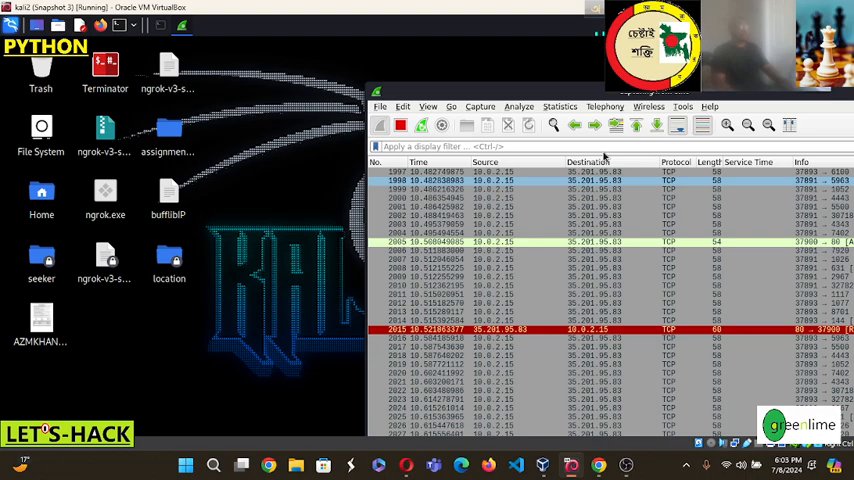
# Check the capture's TCP traffic to 35.201.95.83, then return to the terminal's nmap results
pyautogui.moveTo(523, 66); pyautogui.dragTo(579, 86)
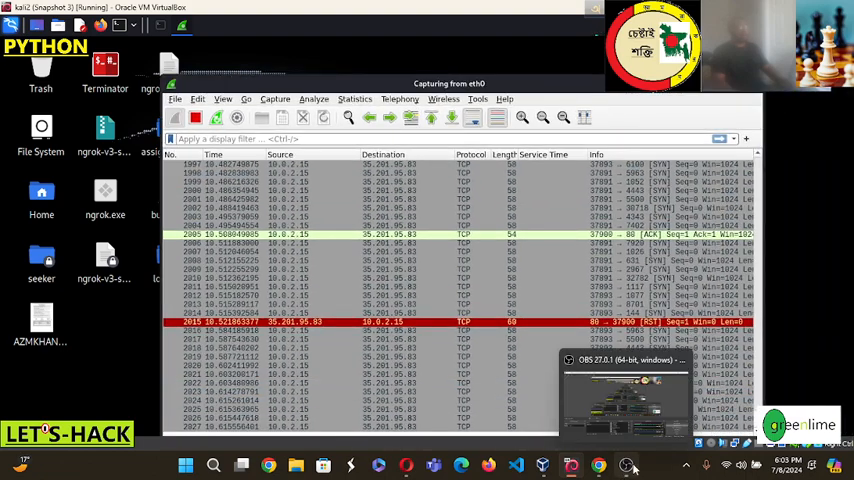
pyautogui.click(571, 465)
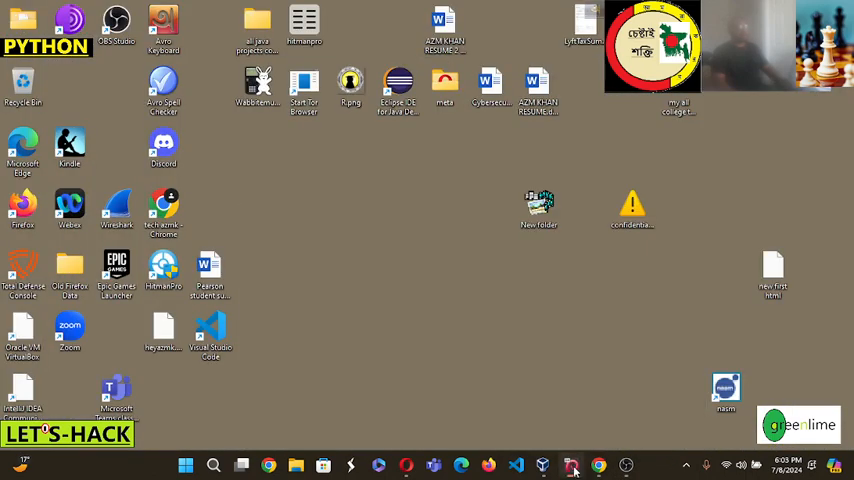
pyautogui.click(571, 465)
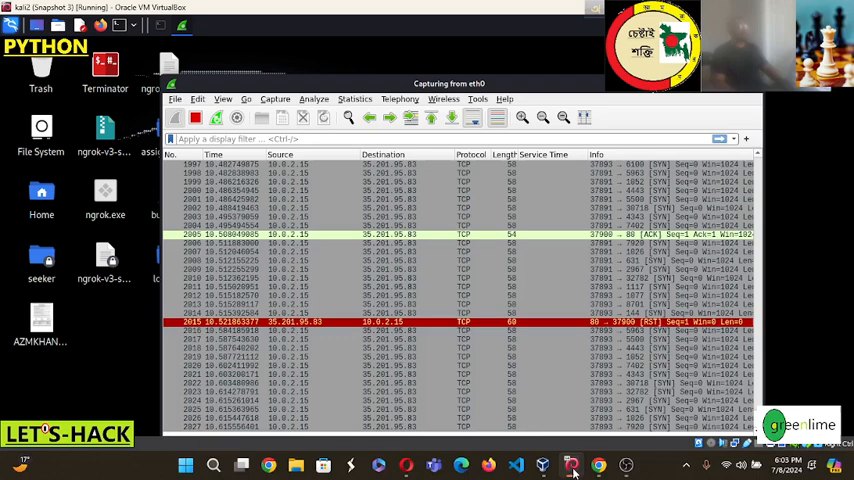
pyautogui.click(107, 25)
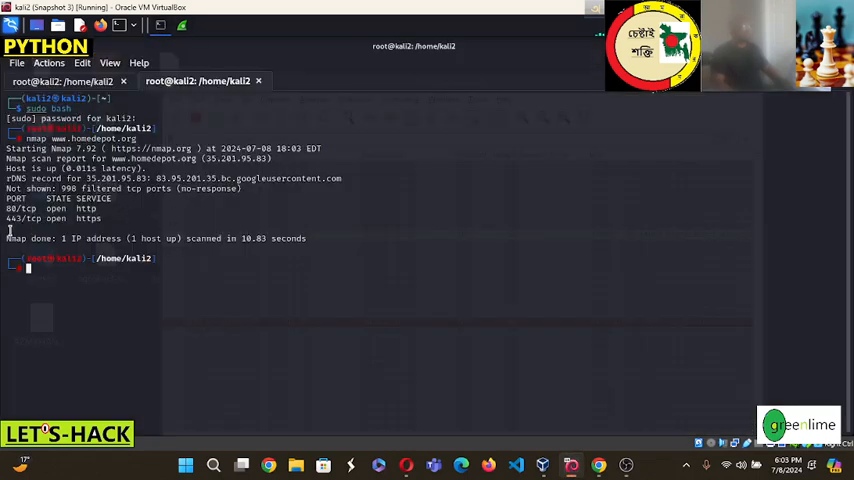
# Highlight the 80/tcp open http and 443/tcp open https result lines
pyautogui.moveTo(5, 208); pyautogui.dragTo(96, 209)
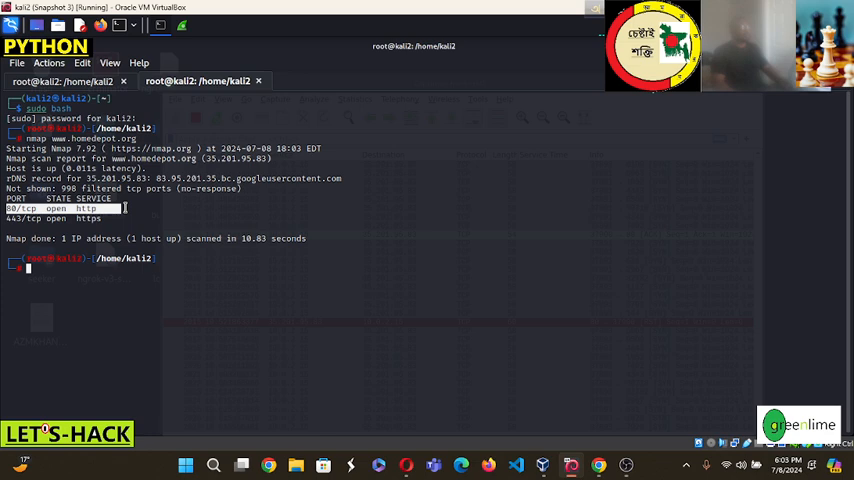
pyautogui.click(205, 236)
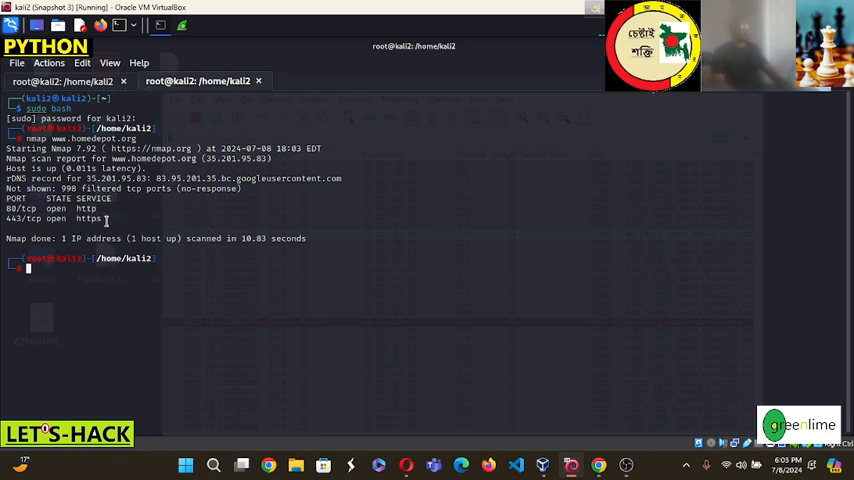
pyautogui.moveTo(107, 219); pyautogui.dragTo(4, 218)
pyautogui.click(227, 211)
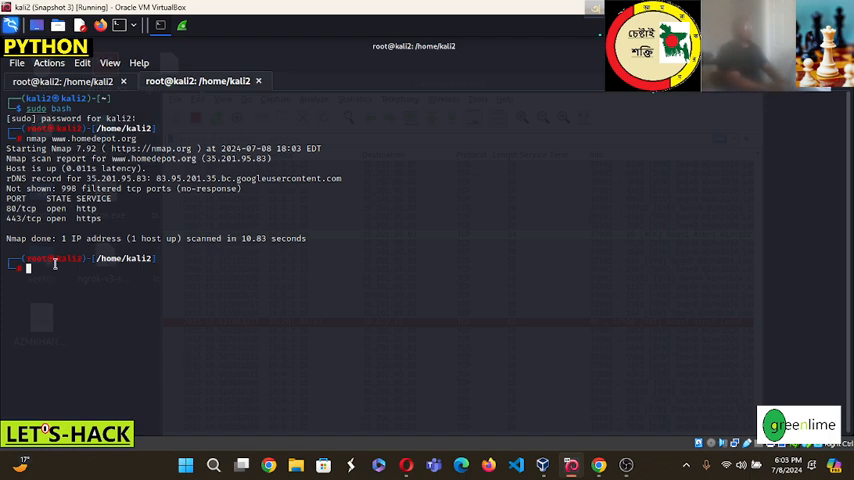
pyautogui.write('nmap ')
pyautogui.write('www.')
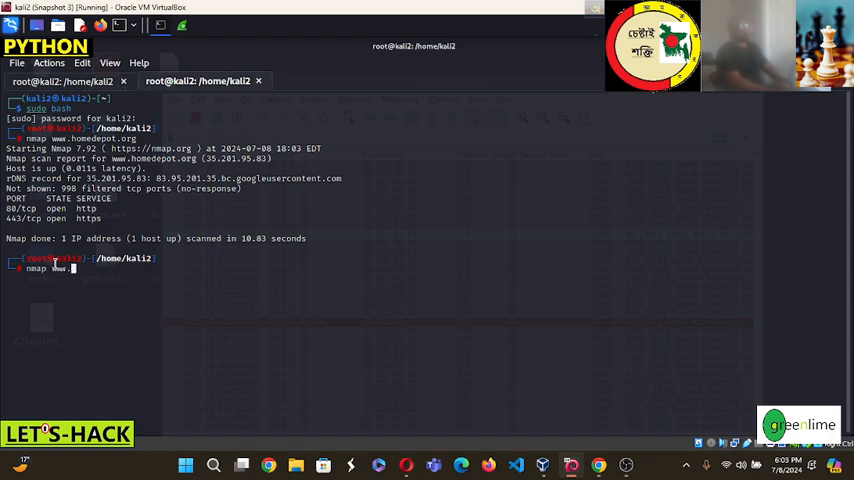
pyautogui.write('googleor')
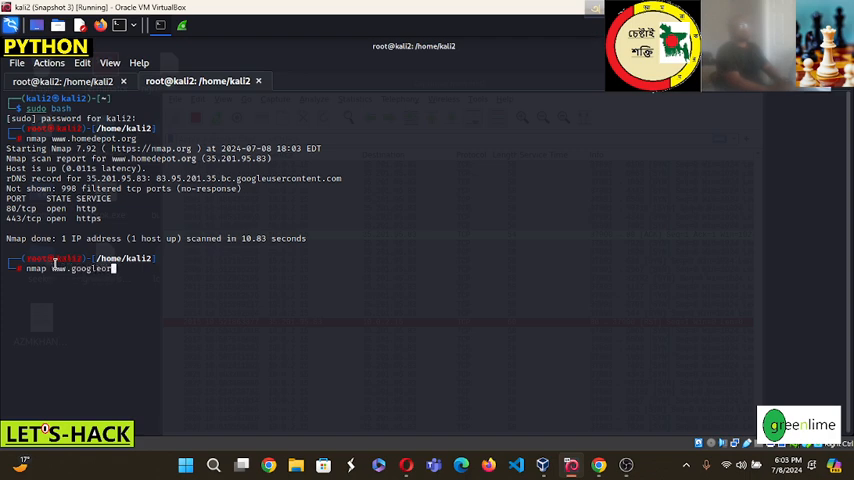
pyautogui.press('BackSpace')
pyautogui.press('BackSpace')
pyautogui.write('.org')
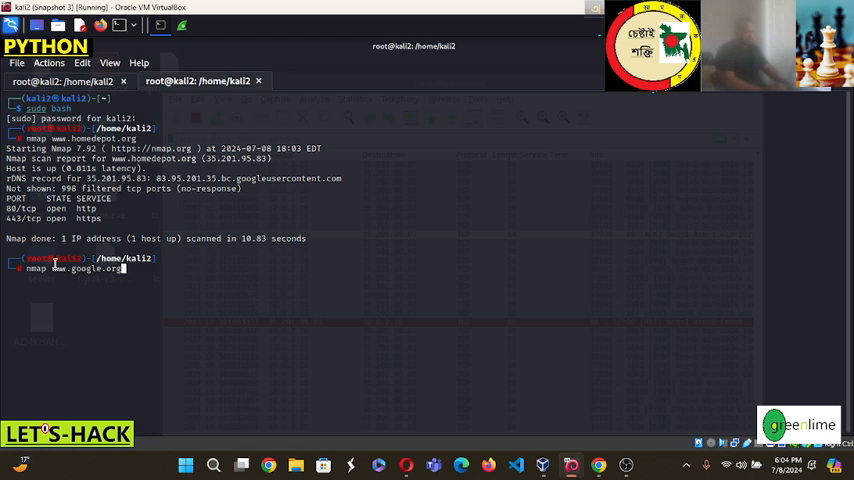
pyautogui.write('/californi')
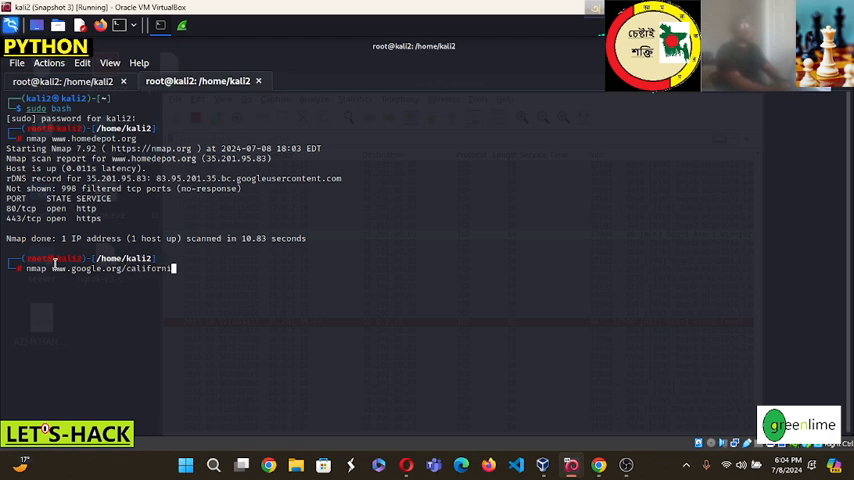
pyautogui.write('a')
pyautogui.press('Return')
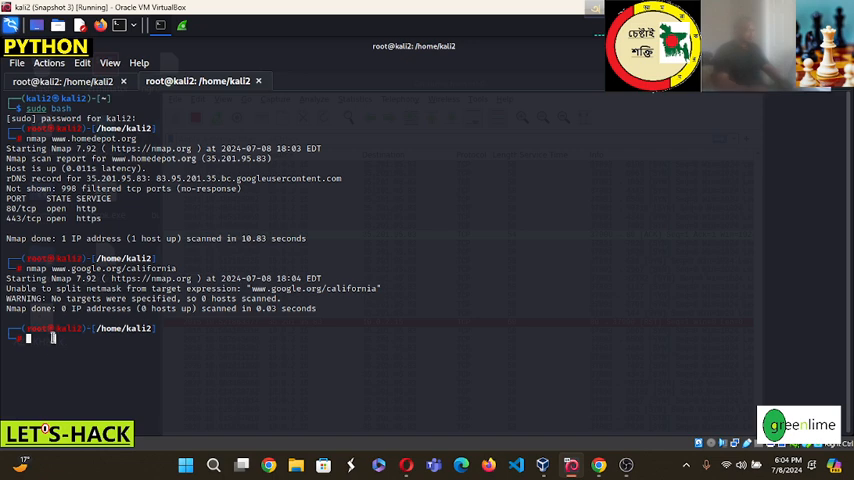
pyautogui.write('na')
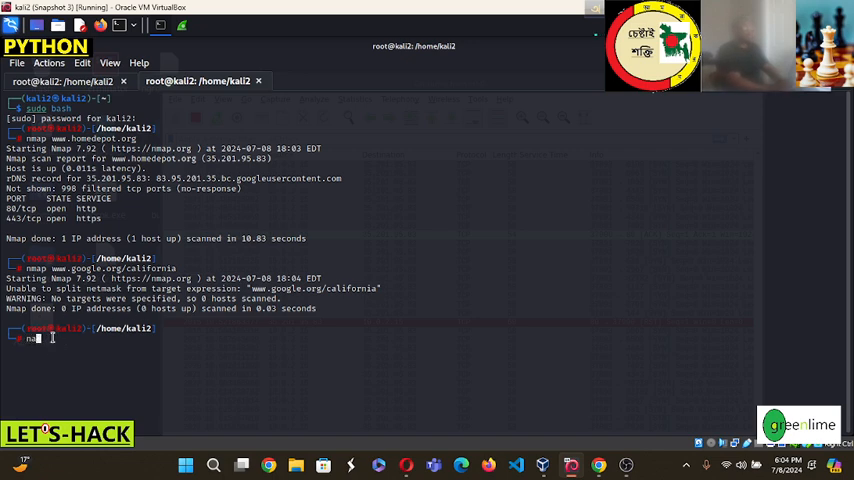
pyautogui.press('BackSpace')
pyautogui.press('BackSpace')
pyautogui.write('nslooku')
pyautogui.write('p ')
pyautogui.write('google')
pyautogui.write('.')
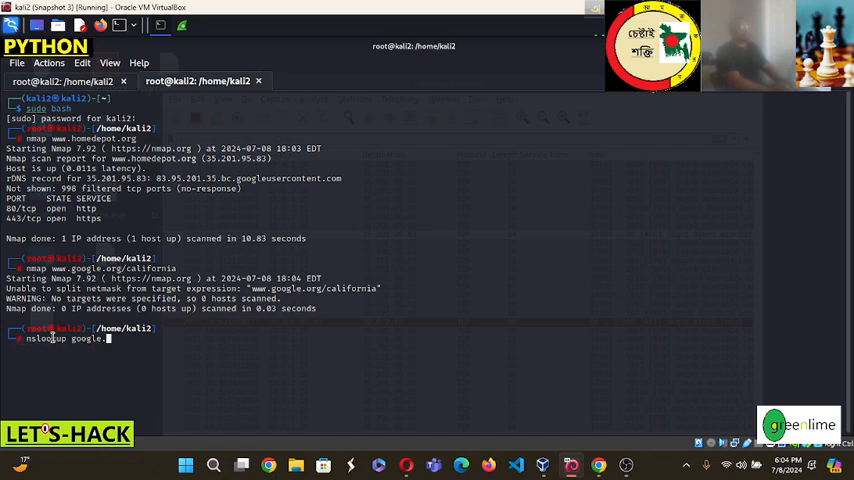
pyautogui.write('homepage')
pyautogui.press('Return')
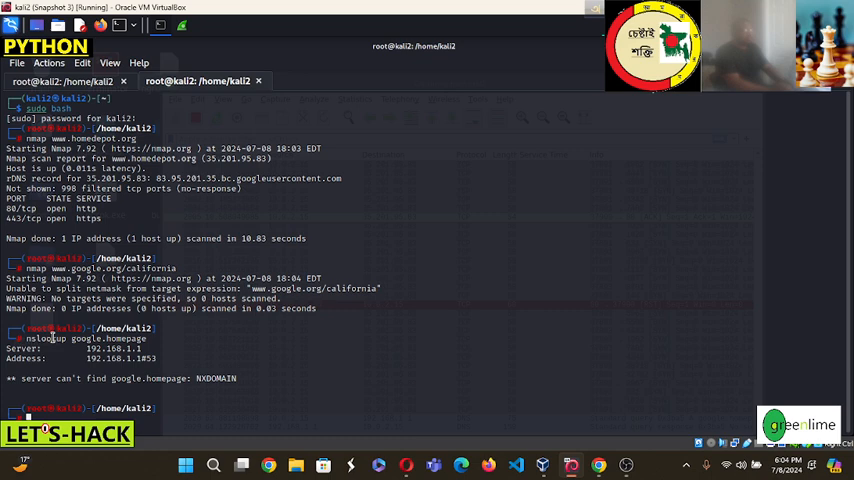
pyautogui.write('nslookup ww')
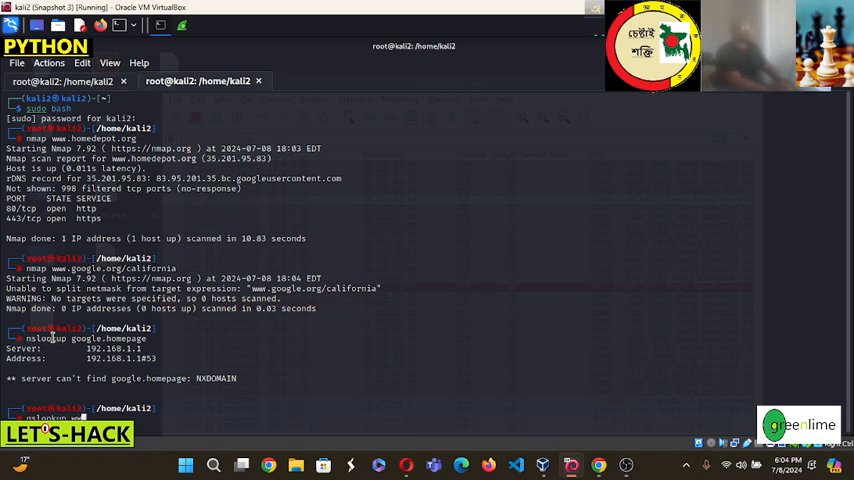
pyautogui.write('w.google.')
pyautogui.write('org')
pyautogui.press('Return')
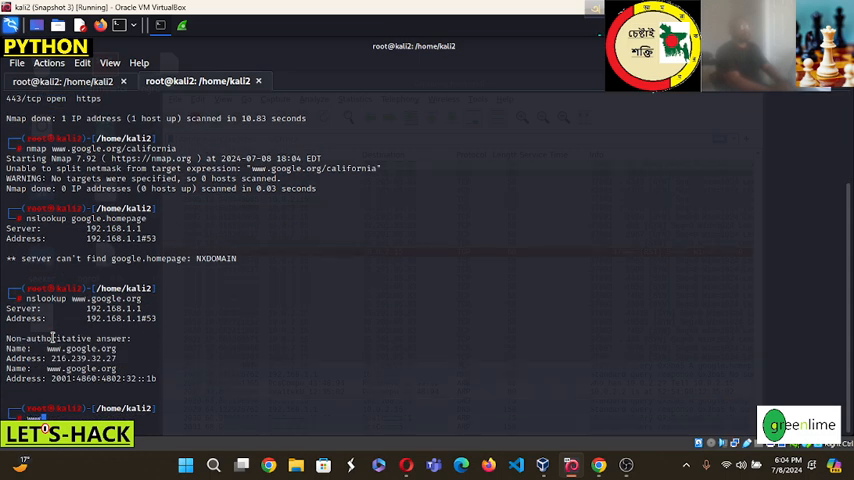
# Run nmap google, which fails, then start an nmap scan of google.com
pyautogui.press('BackSpace')
pyautogui.press('BackSpace')
pyautogui.press('BackSpace')
pyautogui.write('nmap g')
pyautogui.write('oogle')
pyautogui.press('Return')
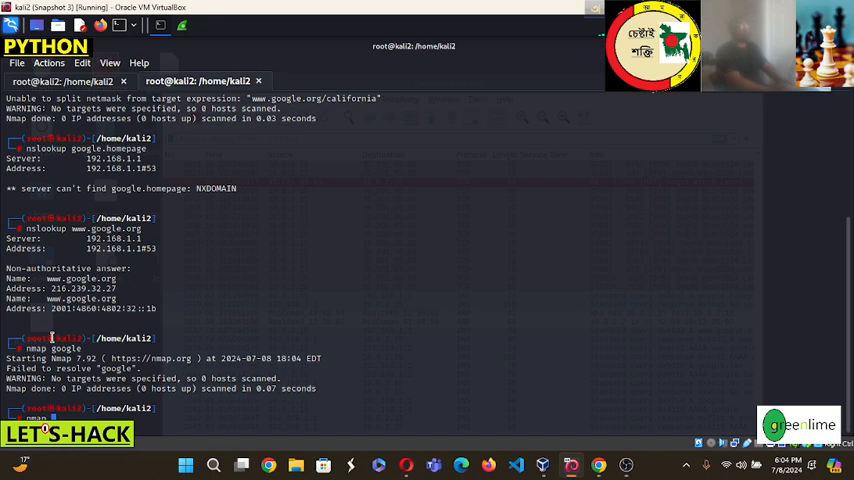
pyautogui.write('gle.com')
pyautogui.press('Return')
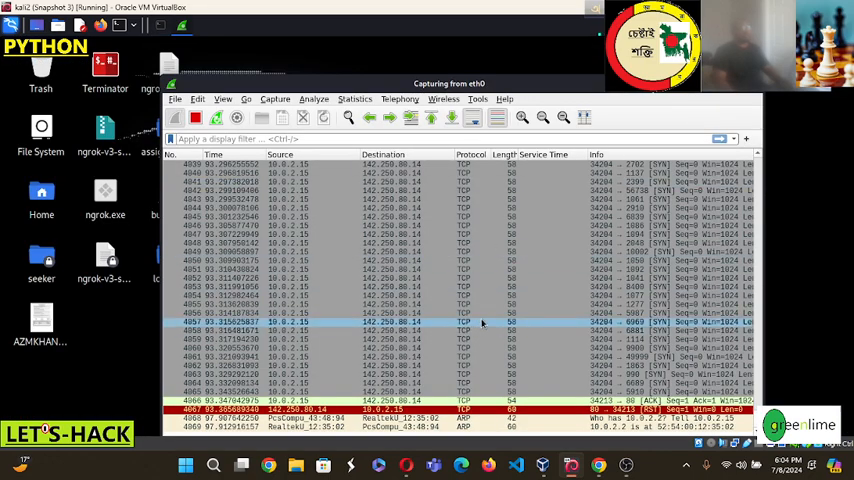
pyautogui.doubleClick(500, 83)
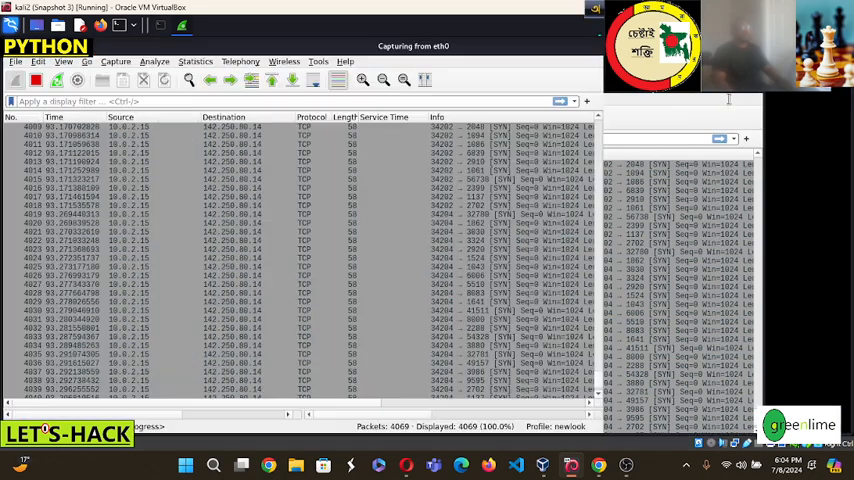
pyautogui.scroll(5, 553, 266)
pyautogui.scroll(5, 560, 266)
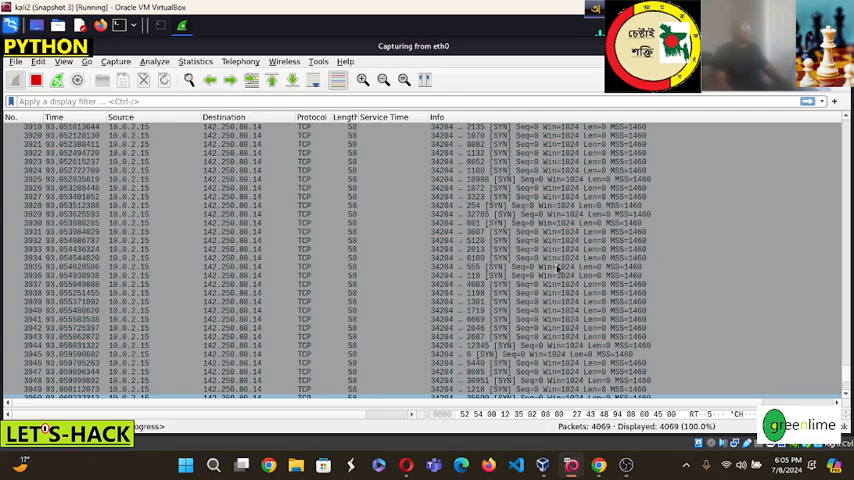
pyautogui.click(578, 268)
pyautogui.moveTo(848, 300); pyautogui.dragTo(848, 150)
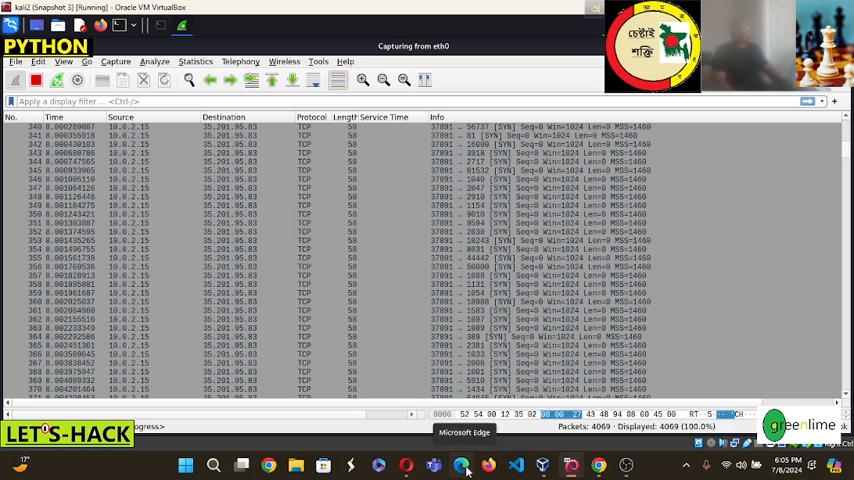
pyautogui.click(738, 254)
pyautogui.scroll(5, 740, 260)
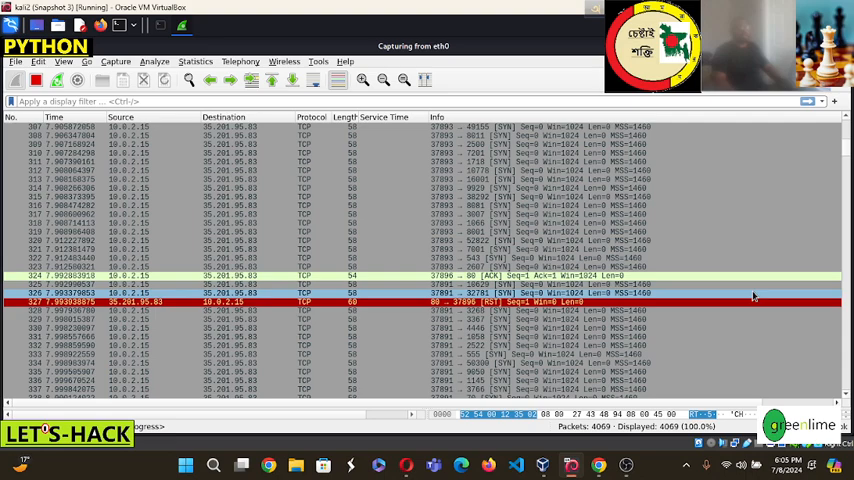
pyautogui.scroll(5, 760, 310)
pyautogui.scroll(5, 700, 290)
pyautogui.scroll(5, 684, 274)
pyautogui.scroll(5, 684, 274)
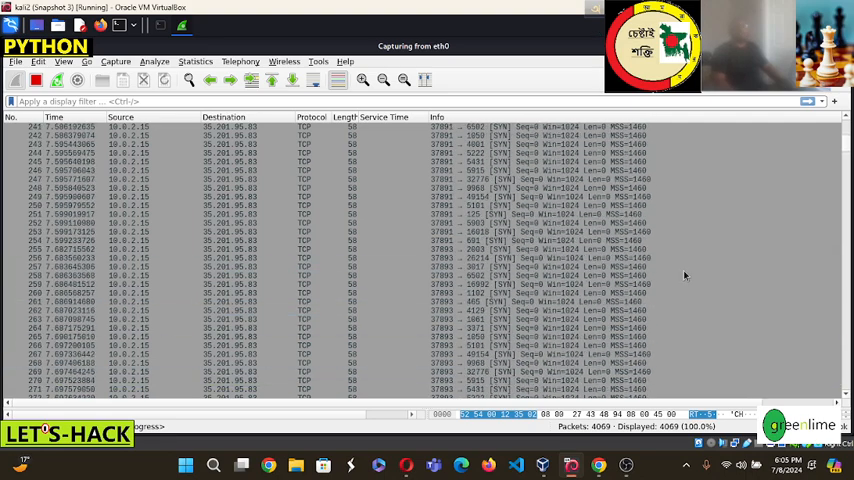
pyautogui.scroll(5, 684, 274)
pyautogui.scroll(5, 684, 274)
pyautogui.scroll(4, 684, 274)
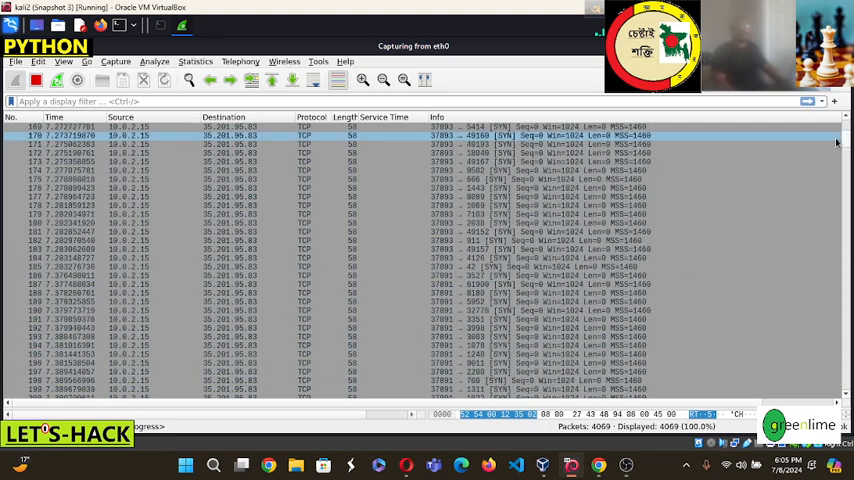
pyautogui.moveTo(846, 150); pyautogui.dragTo(846, 122)
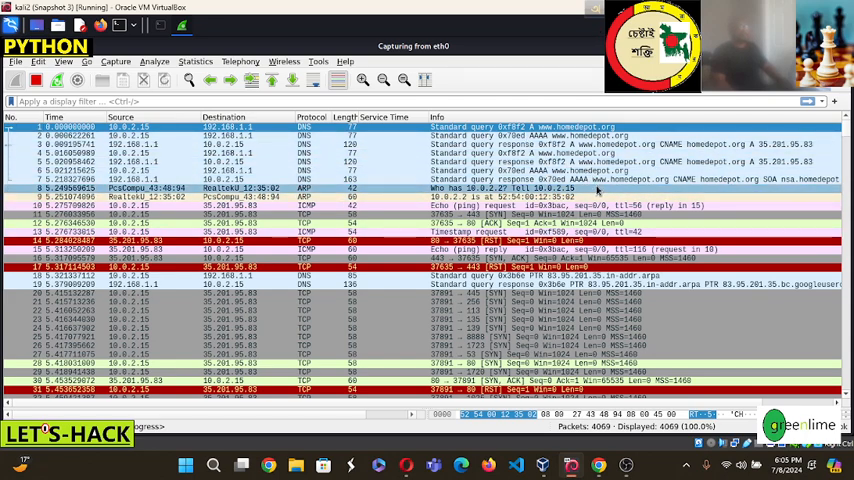
# Stop the capture and save it as homedepotGoogletesting.pcap in plain pcap format in the pcap files folder
pyautogui.click(36, 80)
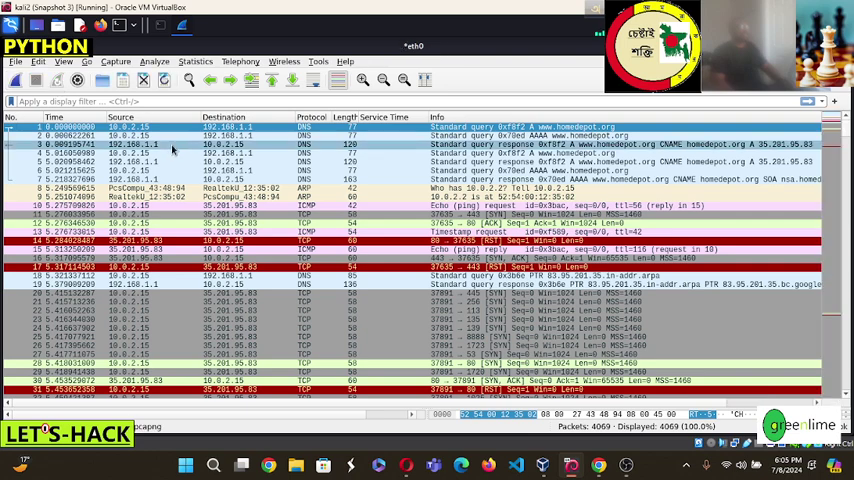
pyautogui.click(126, 84)
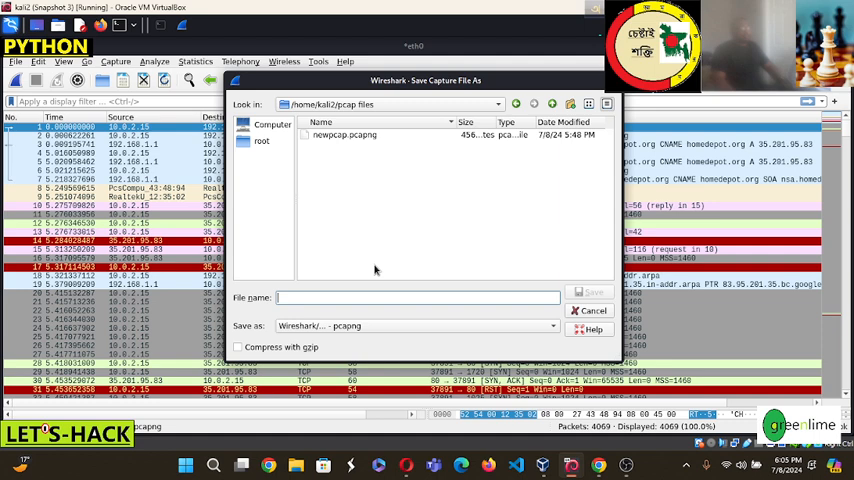
pyautogui.click(545, 327)
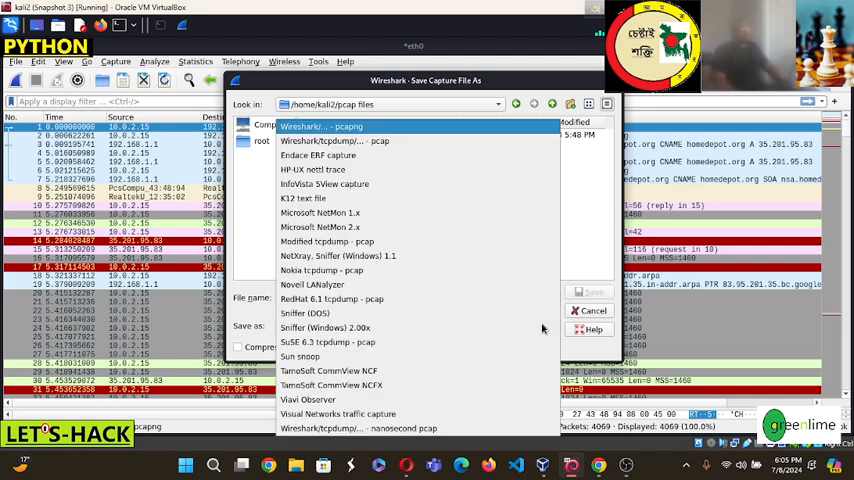
pyautogui.click(349, 141)
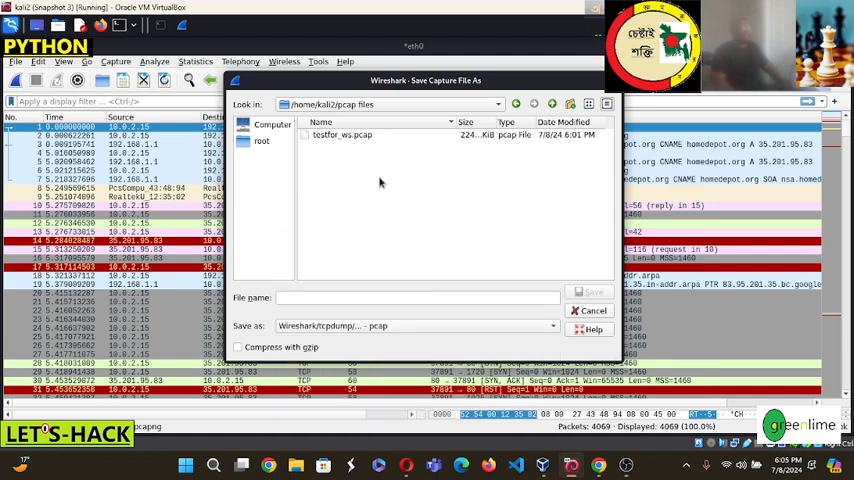
pyautogui.click(365, 298)
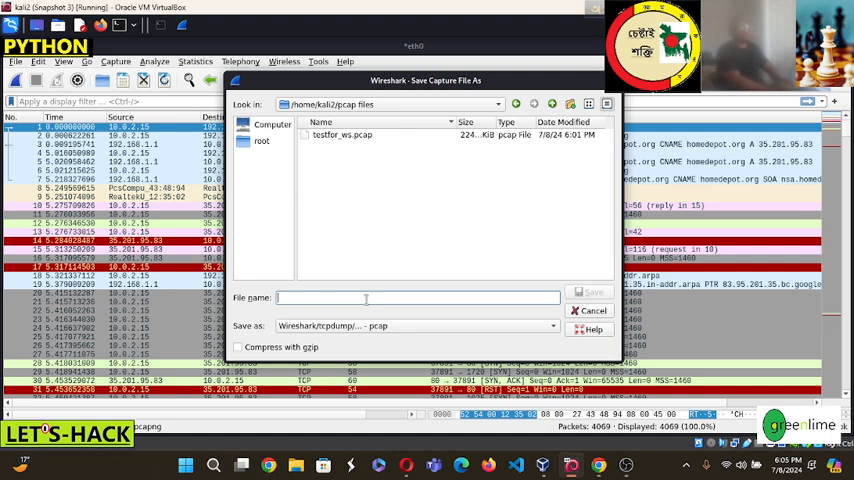
pyautogui.write('homedepo')
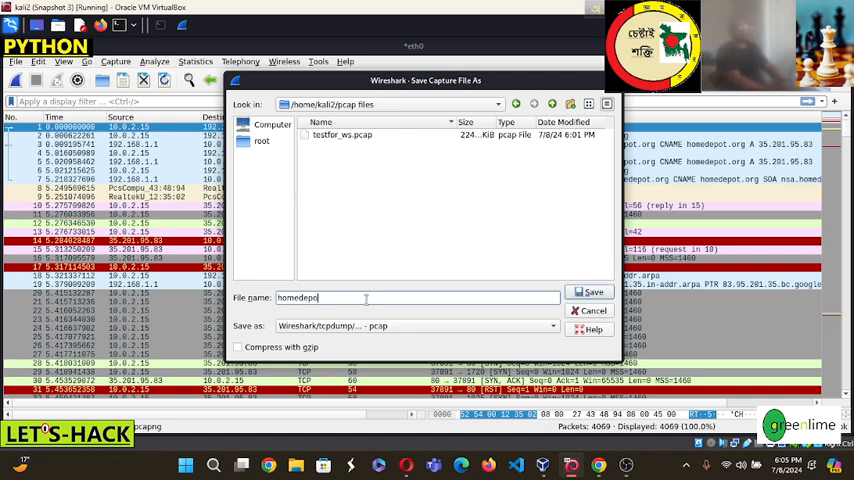
pyautogui.write('G')
pyautogui.write('ing')
pyautogui.press('Return')
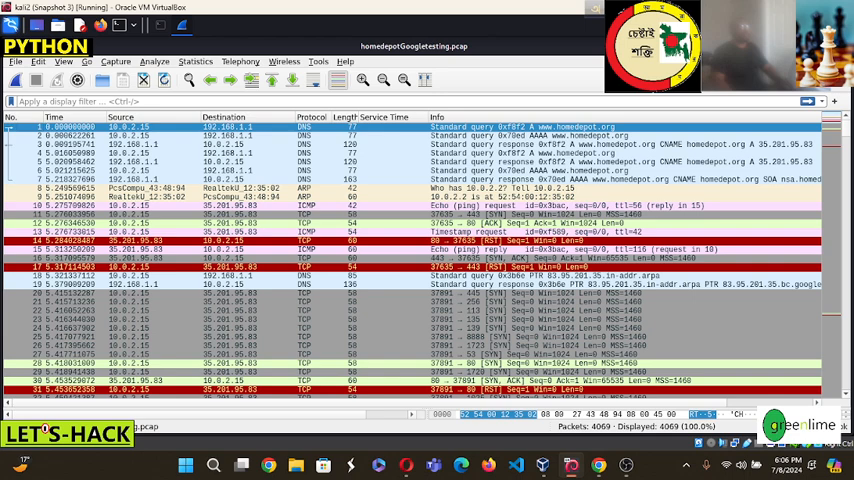
# Minimize Wireshark and bring up a terminal window from the top panel
pyautogui.click(121, 24)
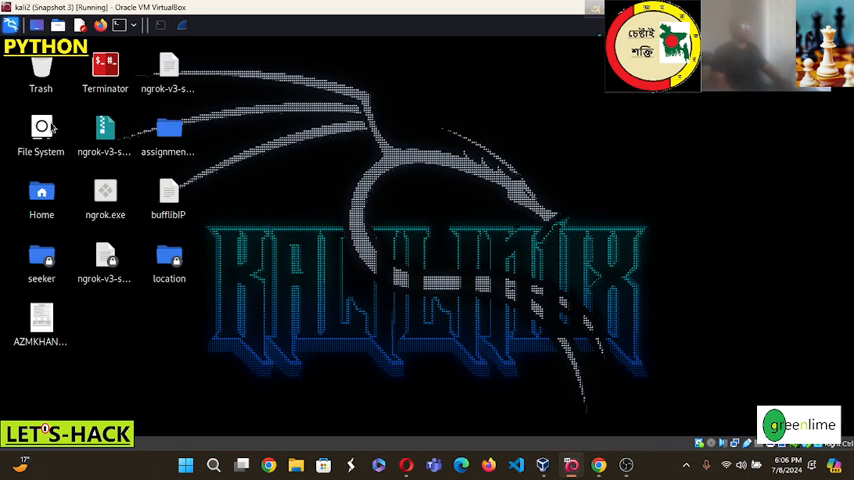
pyautogui.click(120, 26)
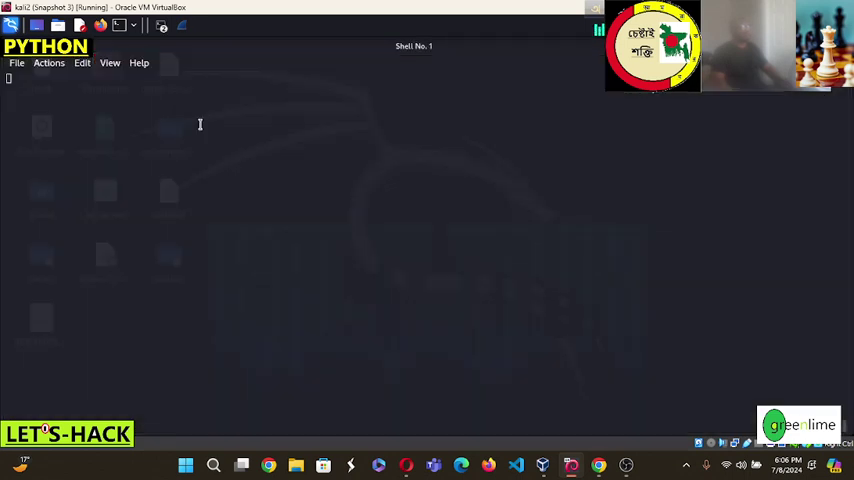
pyautogui.click(134, 26)
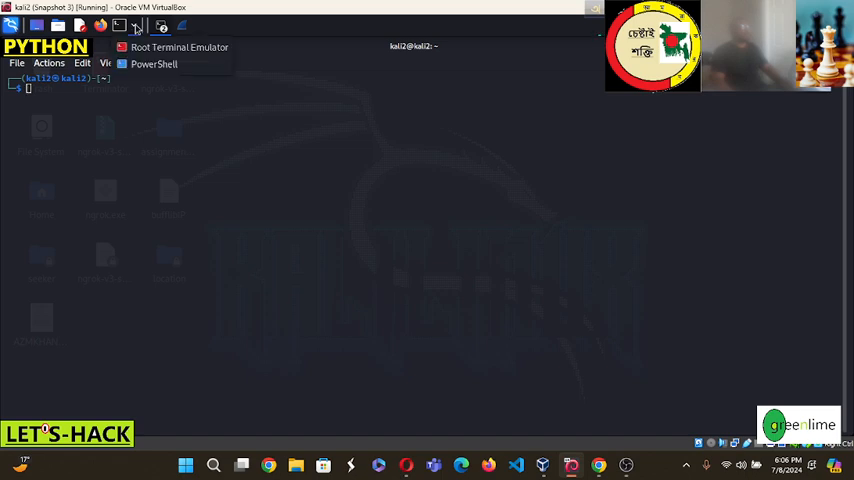
pyautogui.click(135, 27)
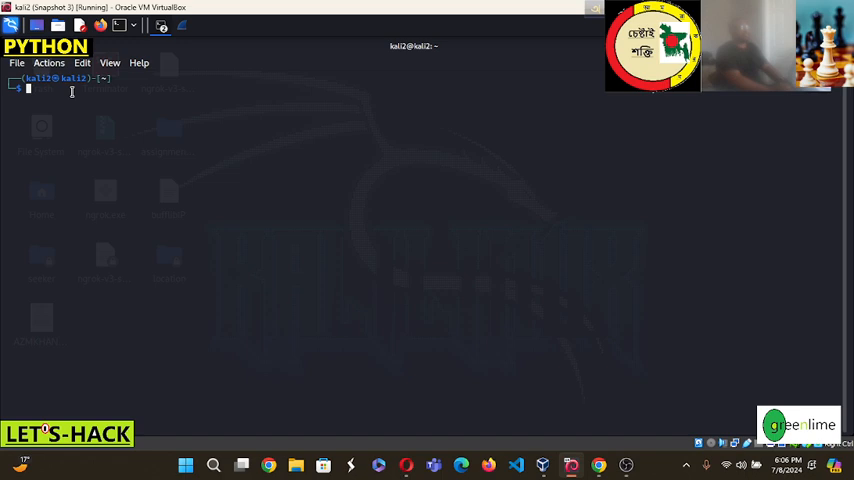
pyautogui.write('sudo bash')
# Become root with sudo bash, list the home folder, then enter Documents and list its files
pyautogui.press('Return')
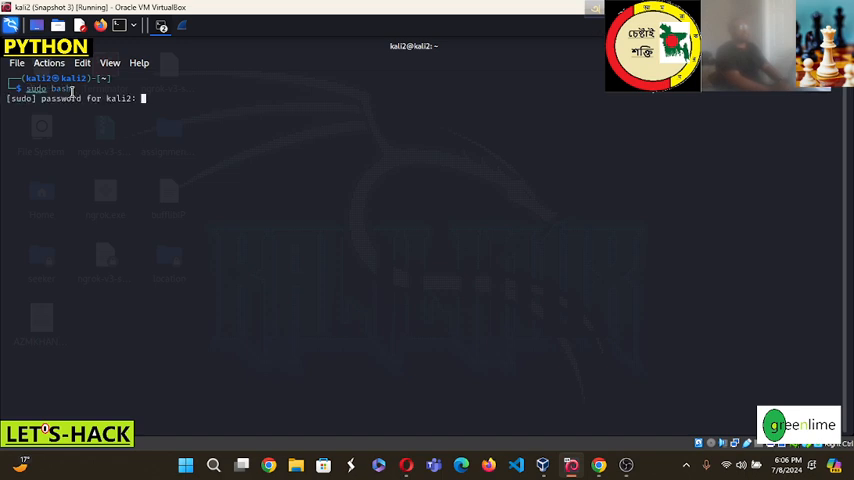
pyautogui.press('Return')
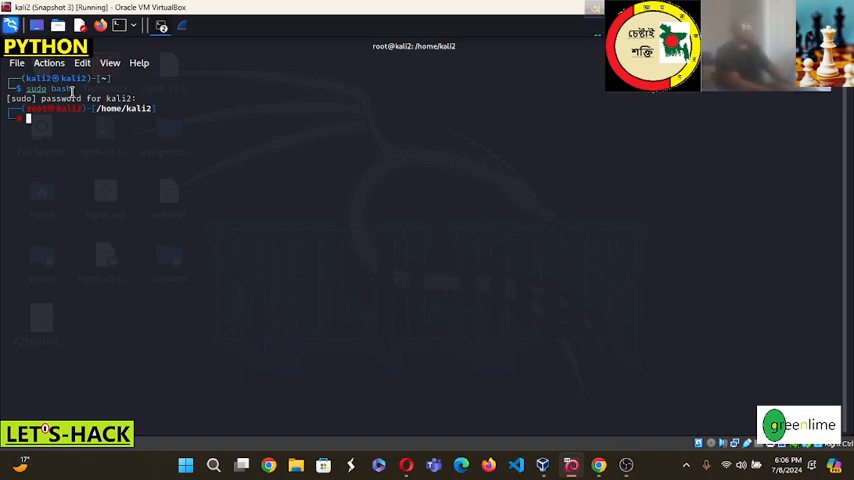
pyautogui.write('cd')
pyautogui.press('BackSpace')
pyautogui.press('BackSpace')
pyautogui.press('BackSpace')
pyautogui.write('ls')
pyautogui.press('Return')
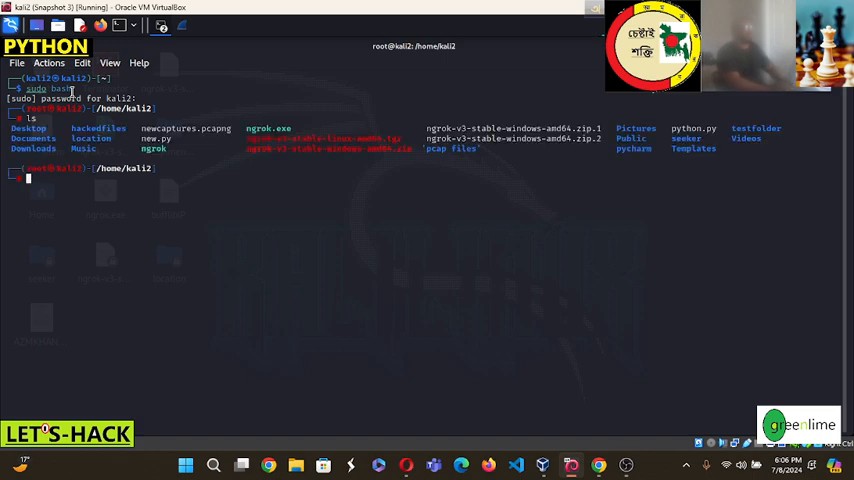
pyautogui.write('cd ')
pyautogui.write('Docum')
pyautogui.write('ents')
pyautogui.press('Return')
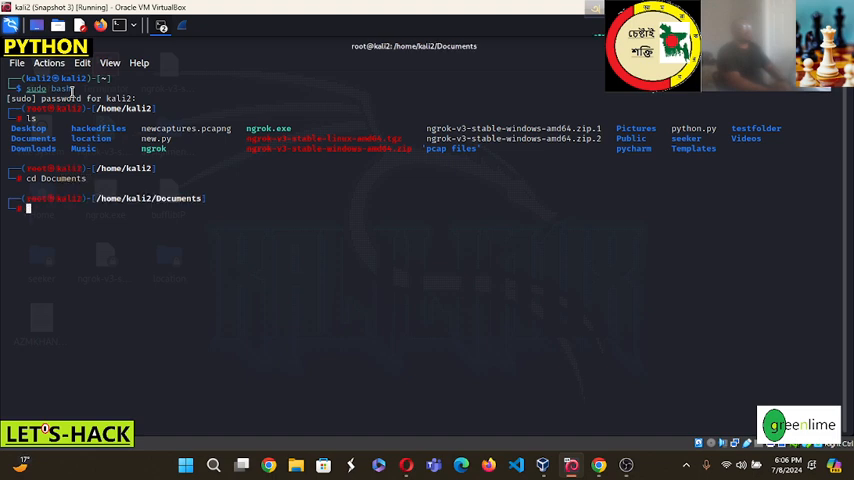
pyautogui.write('ls')
pyautogui.press('Return')
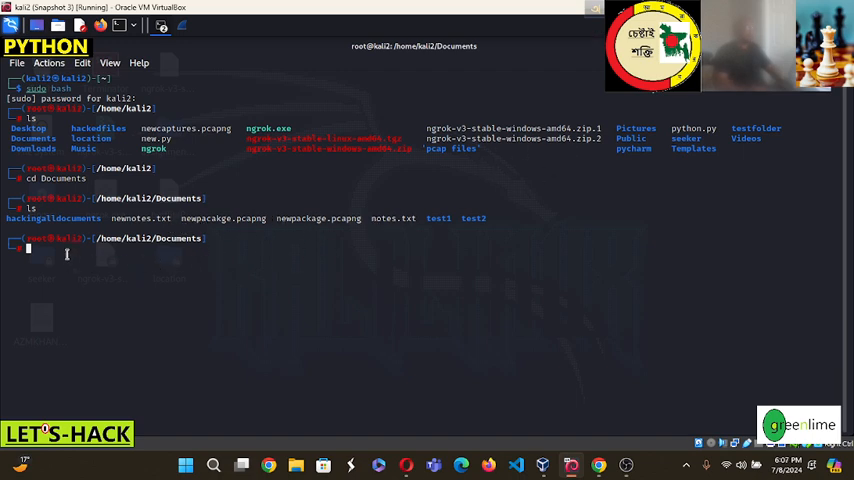
pyautogui.write('exit')
# Leave the root shell, list home, enter Desktop and list it, then close the terminal with Ctrl+D
pyautogui.press('Return')
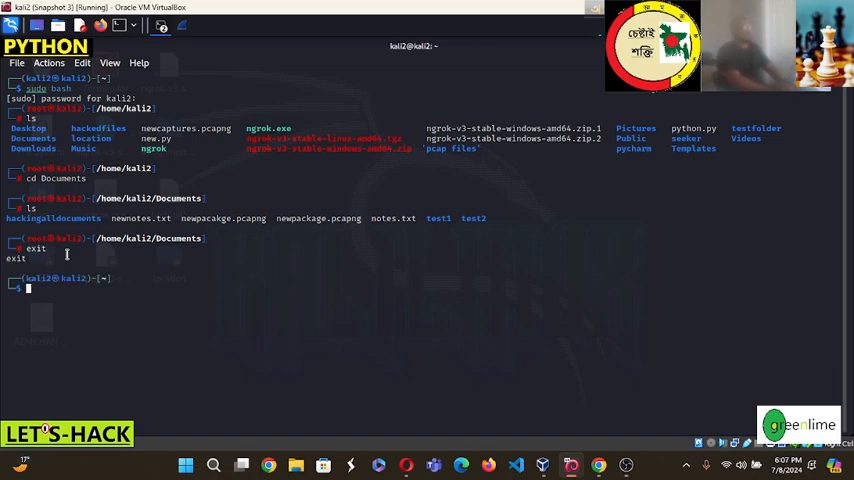
pyautogui.write('ls')
pyautogui.press('Return')
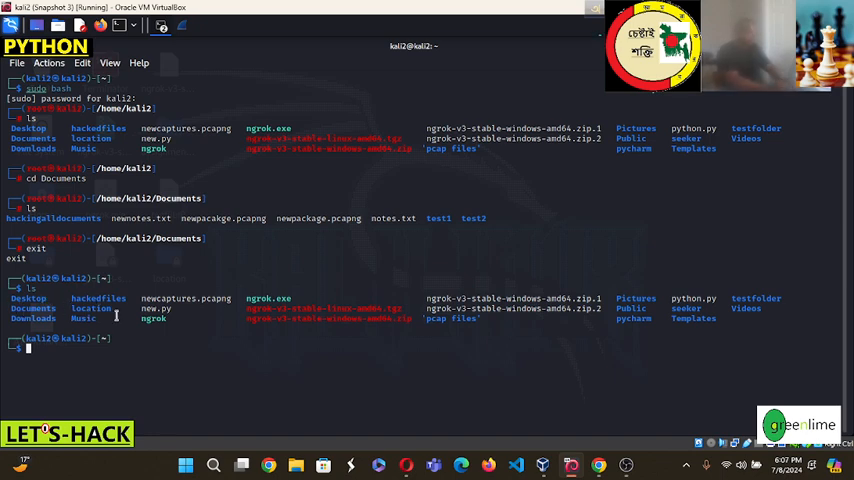
pyautogui.write('cd ')
pyautogui.write('desk')
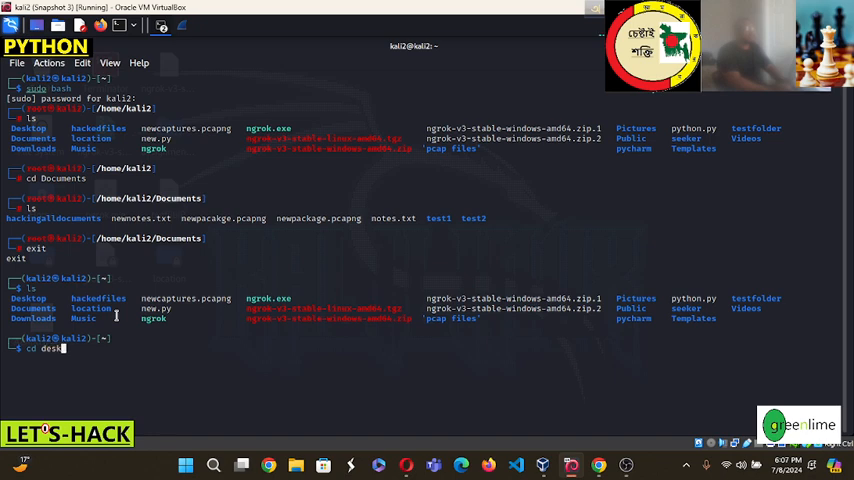
pyautogui.press('BackSpace')
pyautogui.press('BackSpace')
pyautogui.press('BackSpace')
pyautogui.write('D')
pyautogui.write('eskto')
pyautogui.write('p')
pyautogui.press('Return')
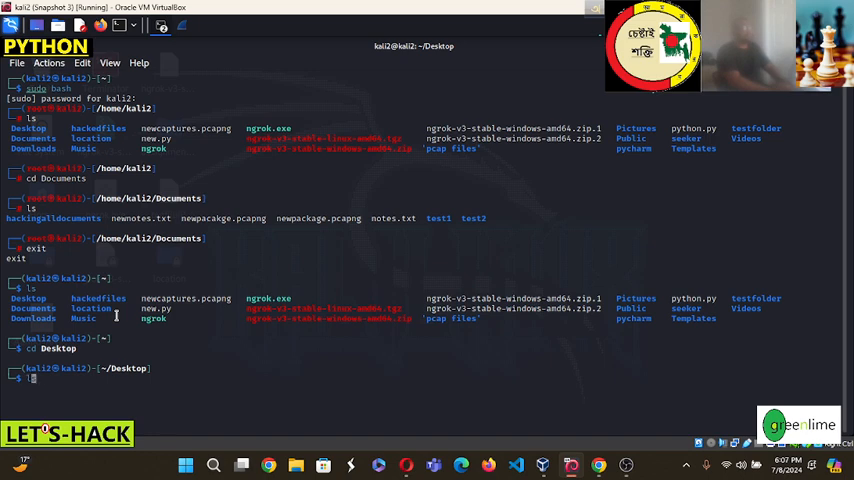
pyautogui.write('s')
pyautogui.press('Return')
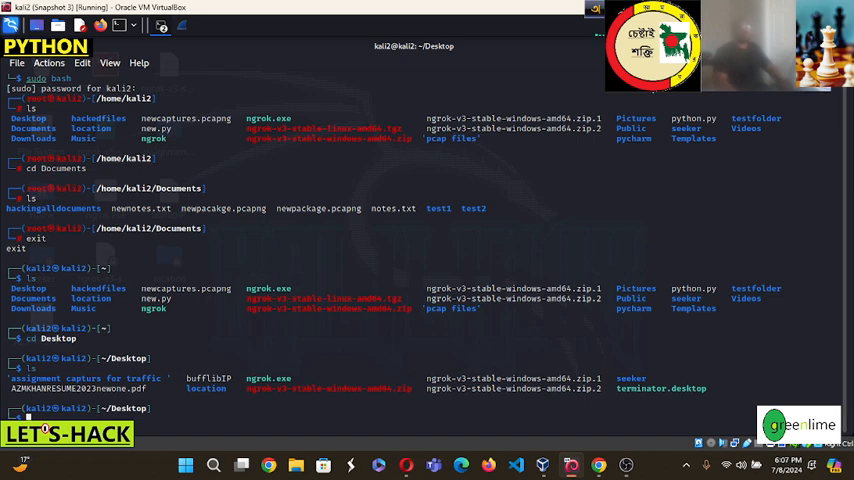
pyautogui.hotkey('ctrl', 'd')
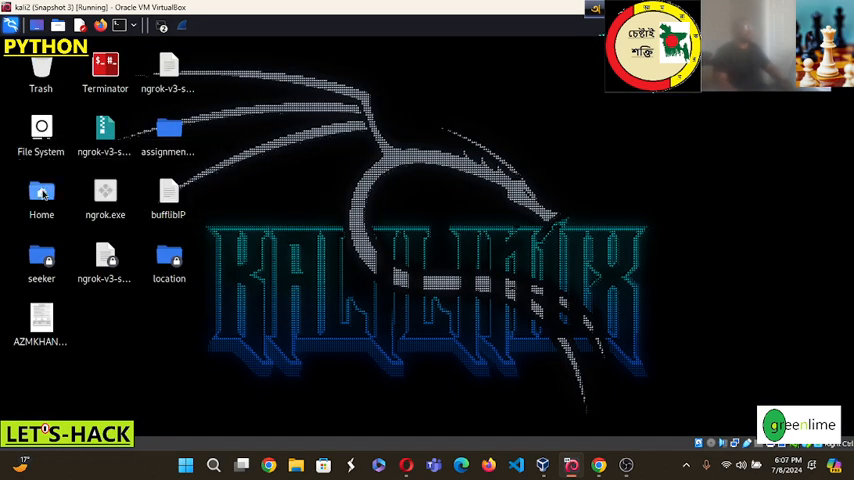
# Browse Home, Documents, Desktop and Computer in the file manager, ending on the root File System
pyautogui.doubleClick(41, 193)
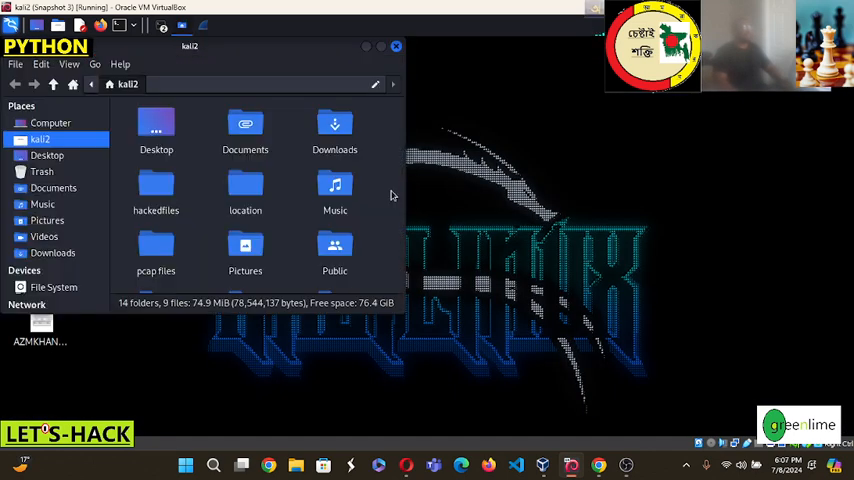
pyautogui.doubleClick(245, 130)
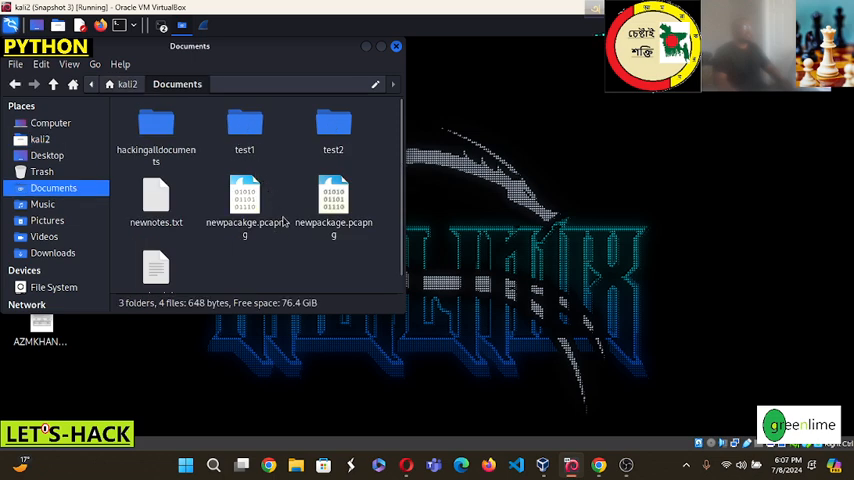
pyautogui.scroll(-1, 324, 232)
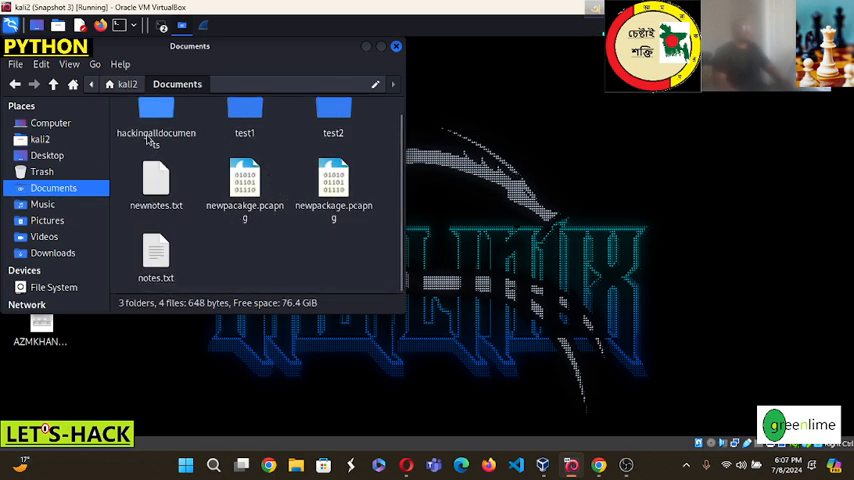
pyautogui.scroll(1, 260, 200)
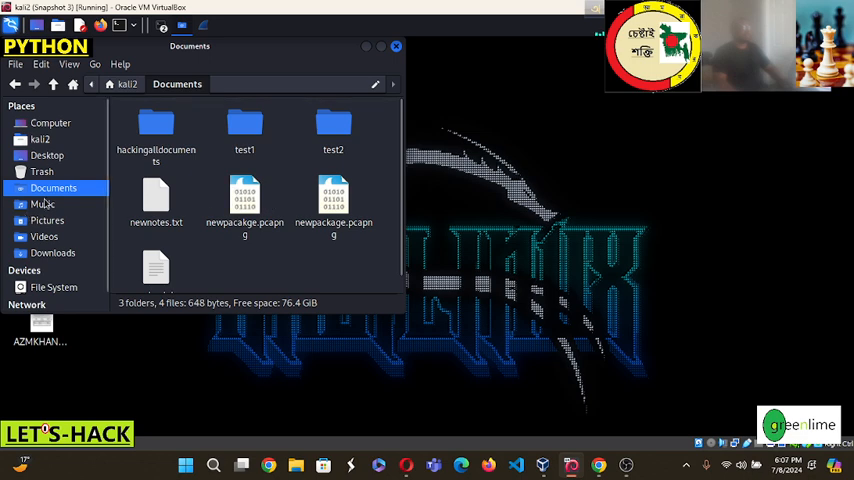
pyautogui.click(47, 155)
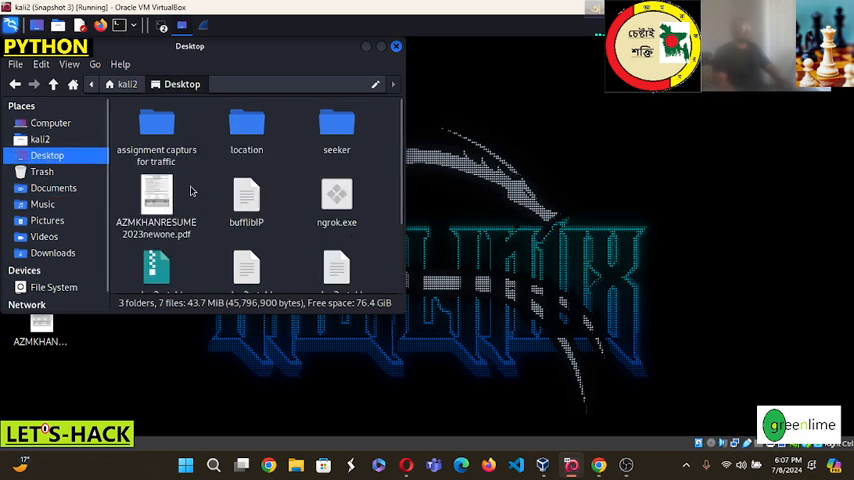
pyautogui.scroll(-2, 204, 221)
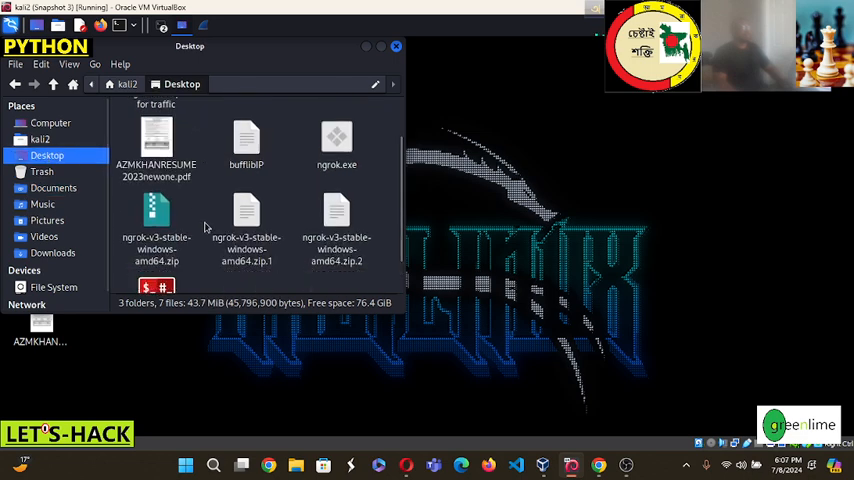
pyautogui.scroll(-1, 204, 225)
pyautogui.scroll(-1, 210, 230)
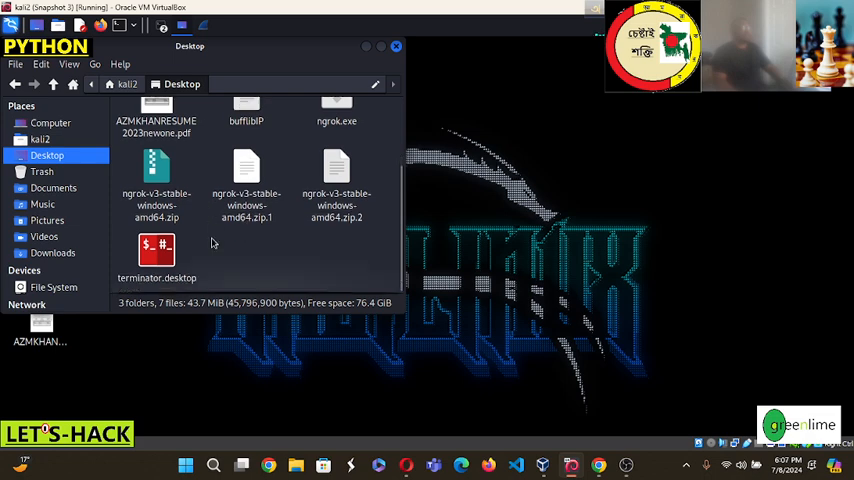
pyautogui.click(50, 124)
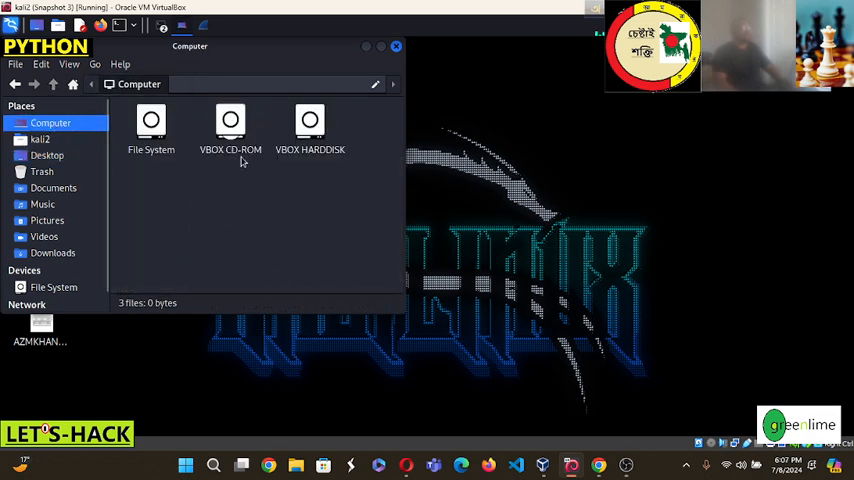
pyautogui.doubleClick(156, 132)
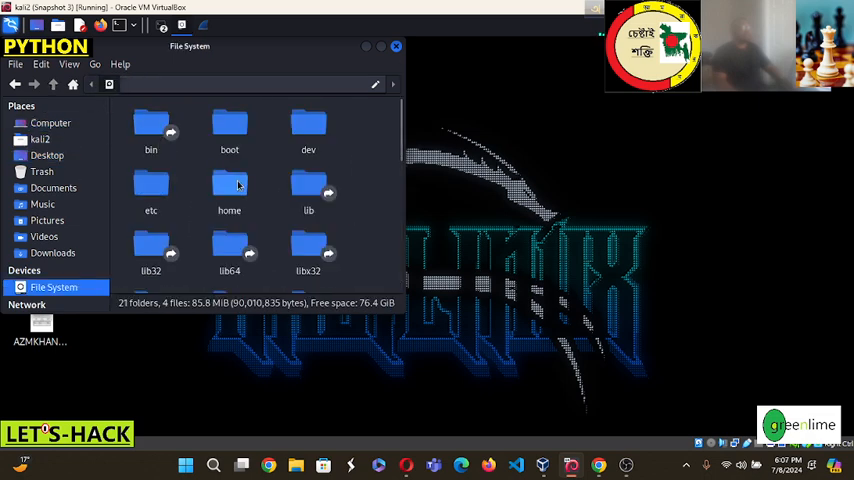
pyautogui.scroll(-1, 240, 190)
pyautogui.scroll(-1, 241, 199)
pyautogui.scroll(-1, 241, 199)
pyautogui.scroll(-1, 241, 199)
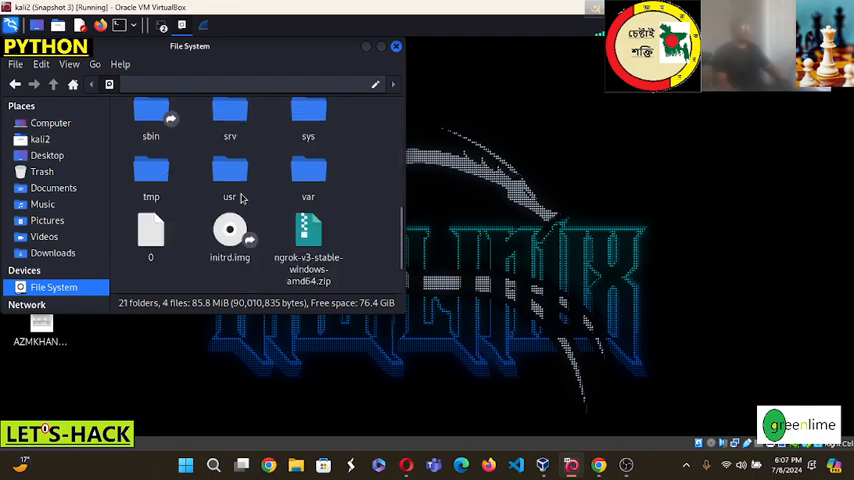
pyautogui.scroll(-1, 230, 205)
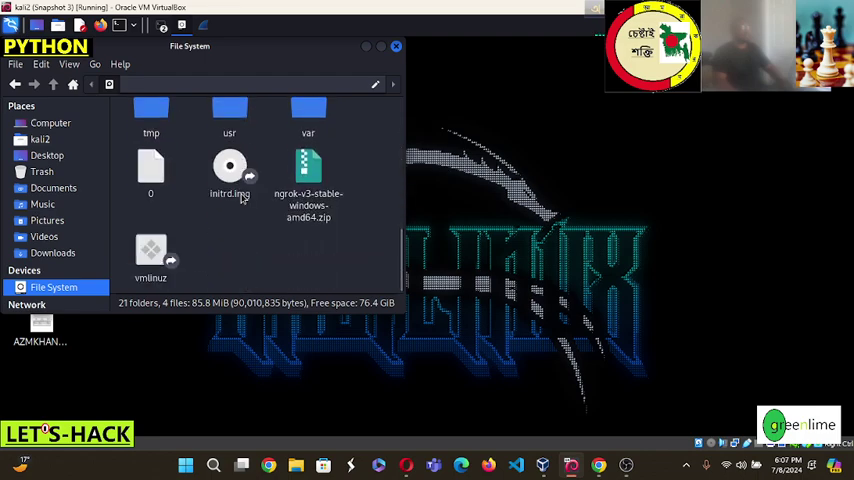
# Close the file manager and bring the Wireshark window with homedepotGoogletesting.pcap back in front
pyautogui.click(396, 46)
pyautogui.click(122, 25)
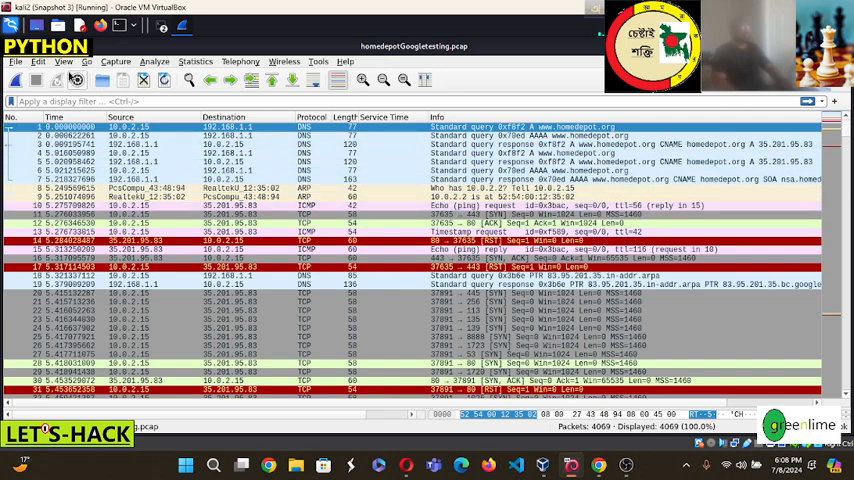
# Check the pcap files folder via File > Save As, cancel it, then hide Wireshark with Ctrl+Q
pyautogui.click(14, 62)
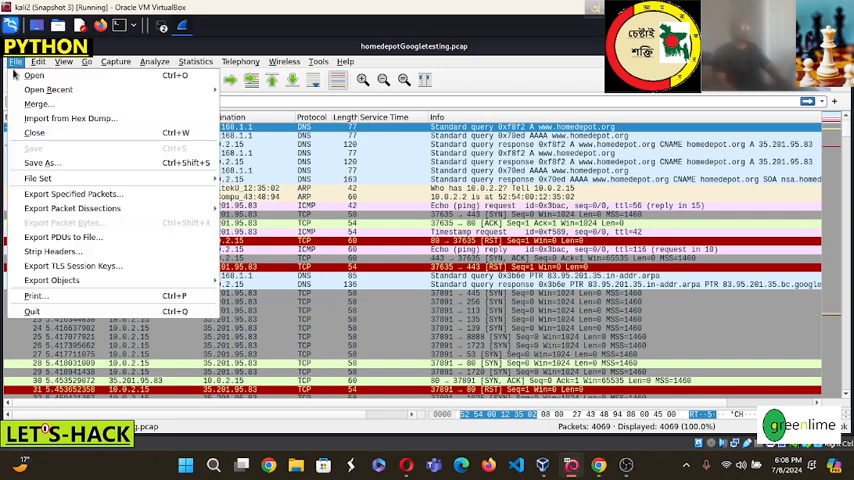
pyautogui.click(57, 165)
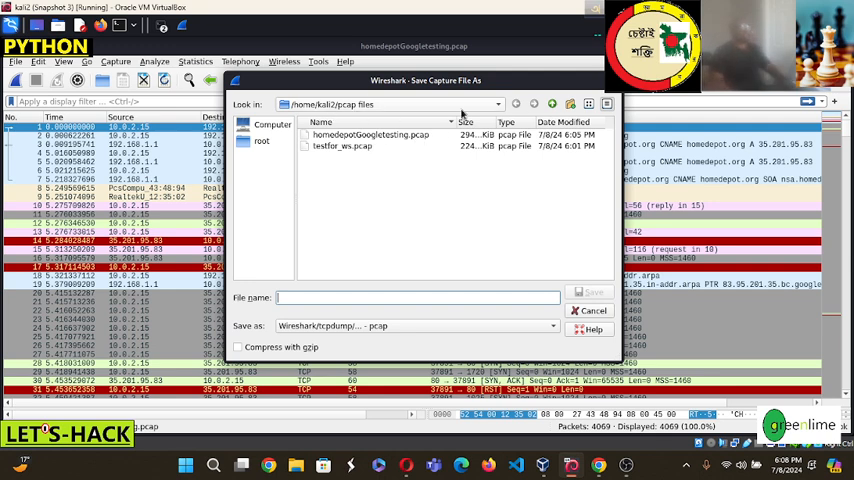
pyautogui.press('Escape')
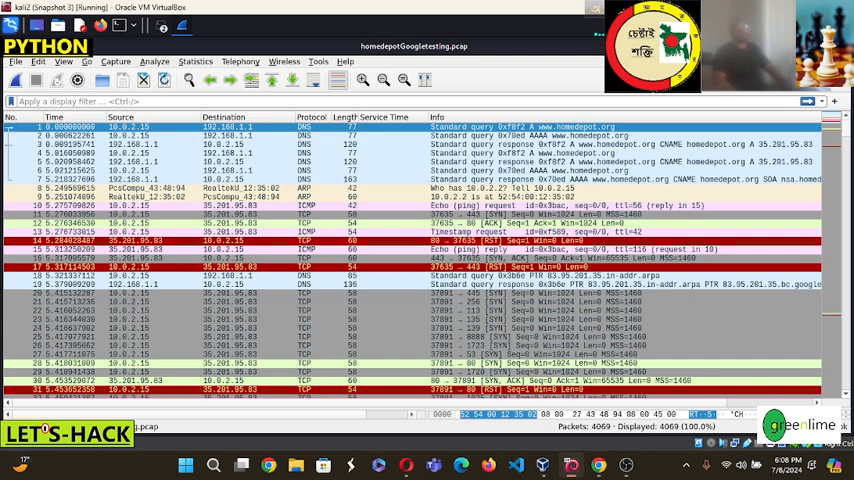
pyautogui.hotkey('ctrl', 'q')
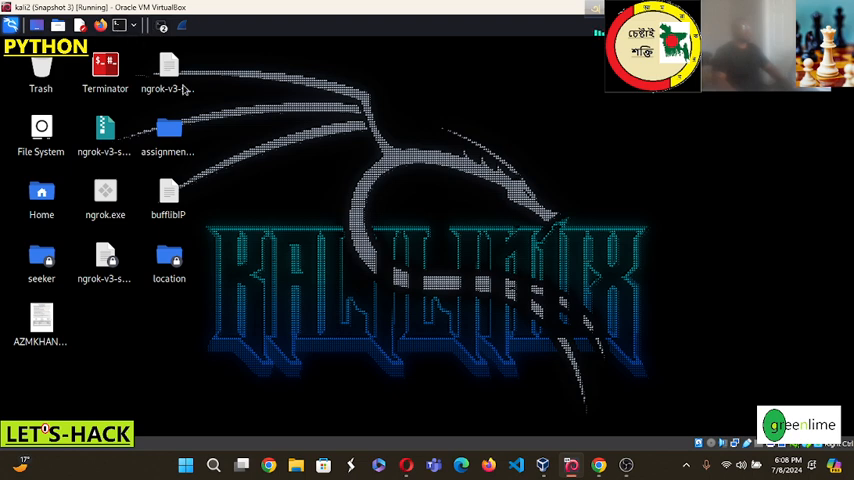
# Start a new terminal, become root with sudo bash and list the home folder
pyautogui.hotkey('ctrl', 'alt', 't')
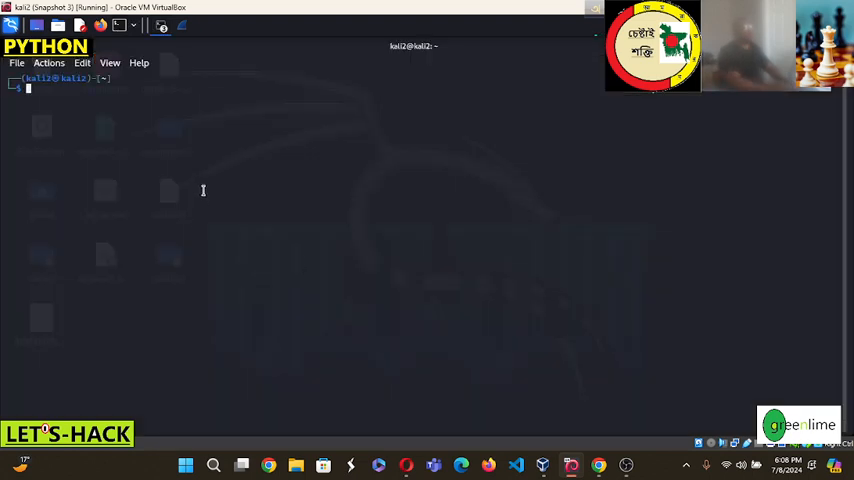
pyautogui.write('sudo ')
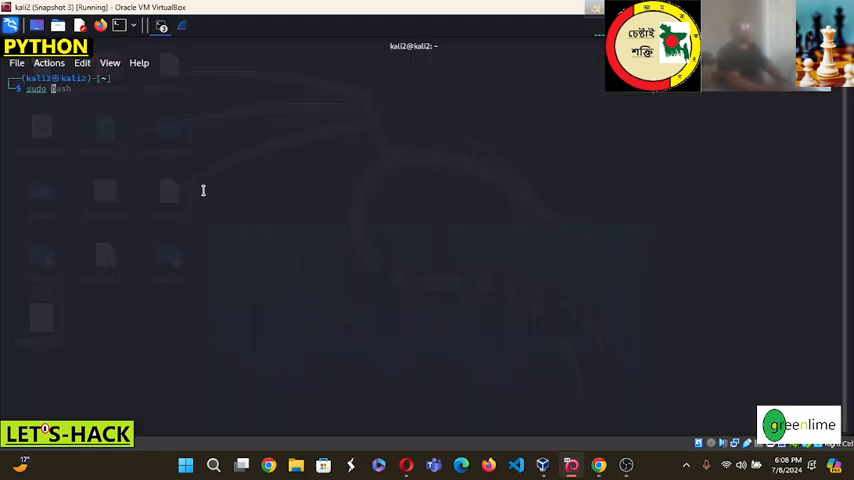
pyautogui.write('bash')
pyautogui.press('Return')
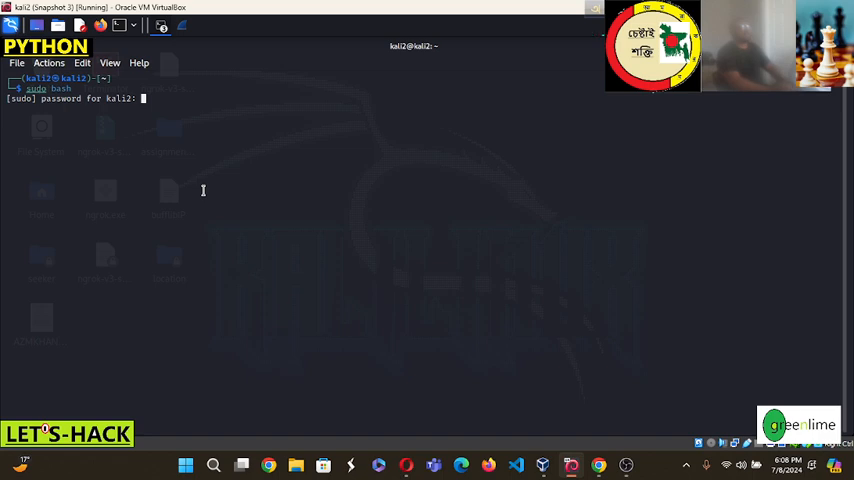
pyautogui.write('kali')
pyautogui.press('Return')
pyautogui.write('ls')
pyautogui.press('Return')
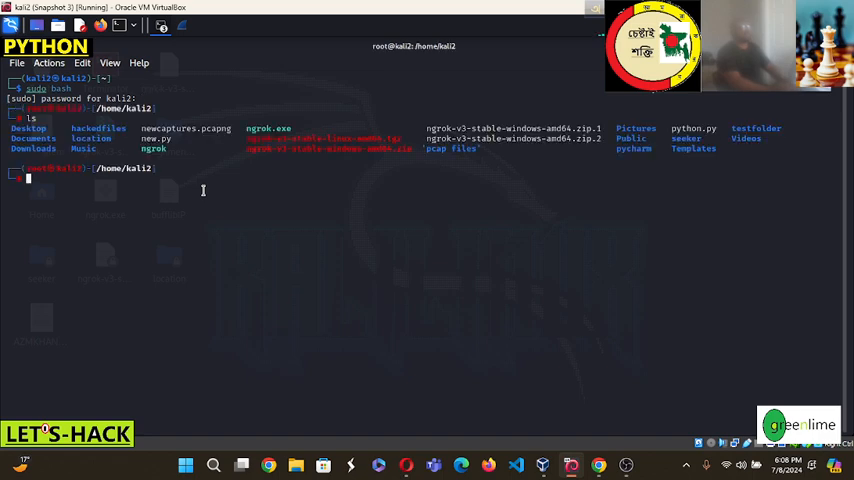
pyautogui.write('cd ')
pyautogui.write('pcap fi')
pyautogui.write('les')
# Enter the pcap files folder and list its captures: homedepotGoogletesting.pcap, newpcap.pcapng, testfor_ws.pcap
pyautogui.press('Return')
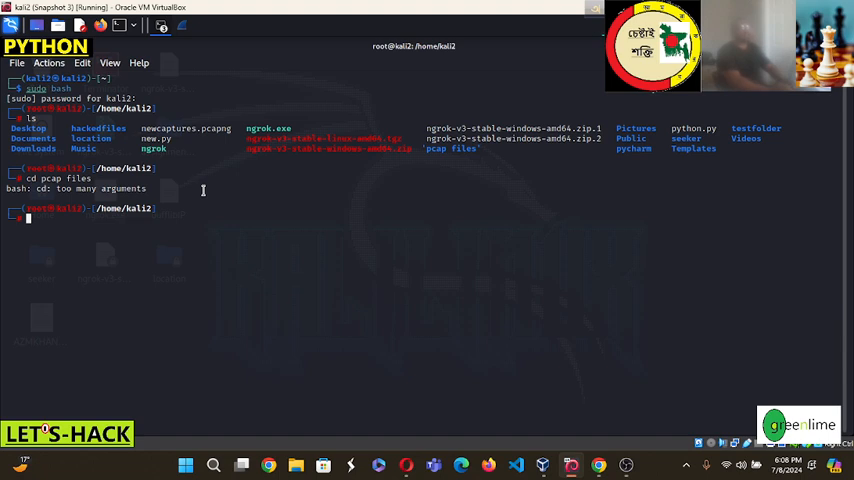
pyautogui.write('cd ')
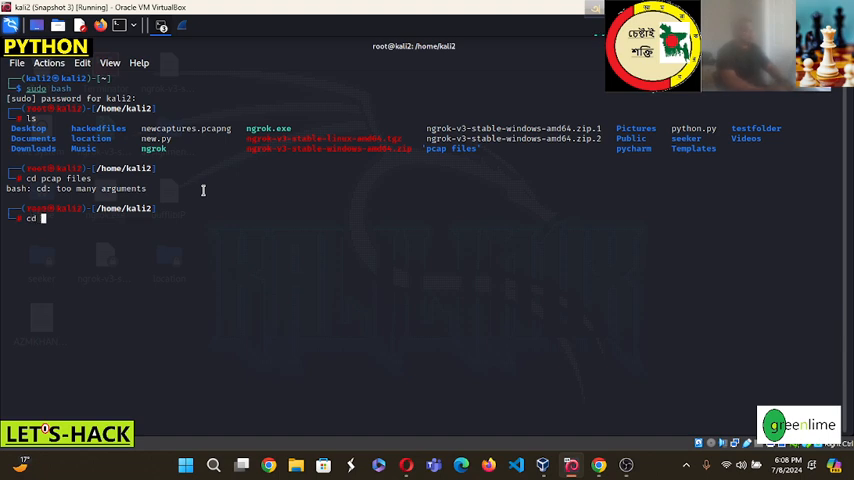
pyautogui.write("'pcap")
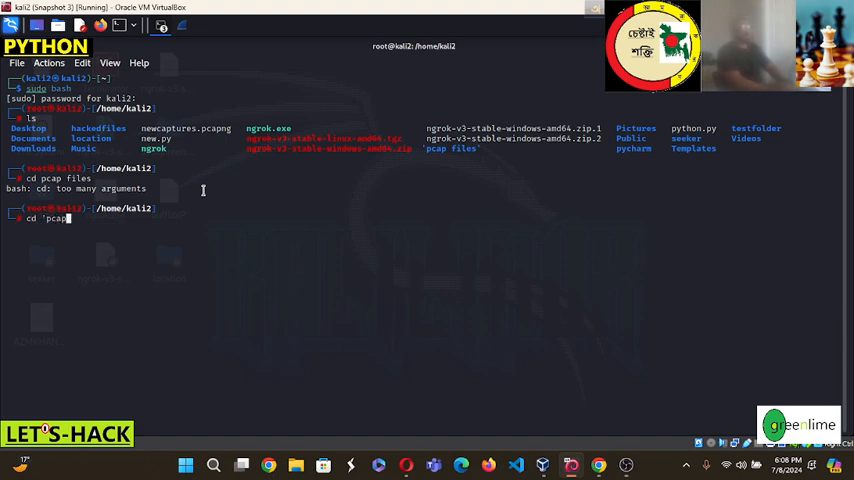
pyautogui.write(" files'")
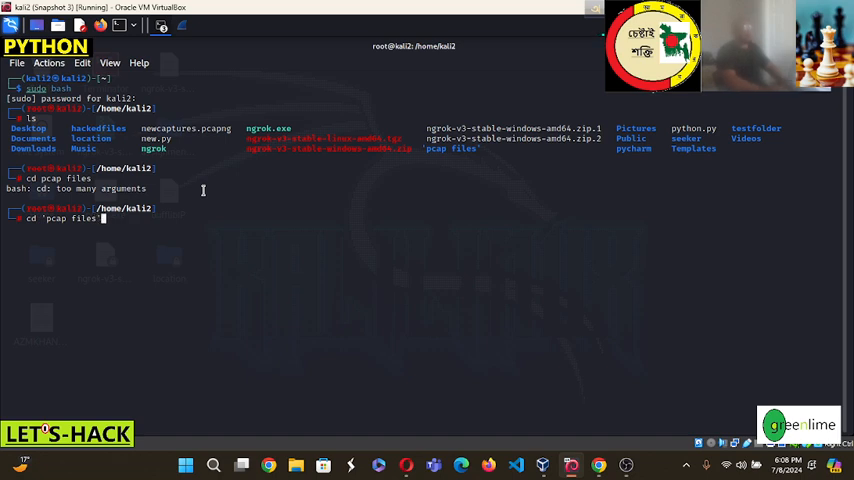
pyautogui.press('Return')
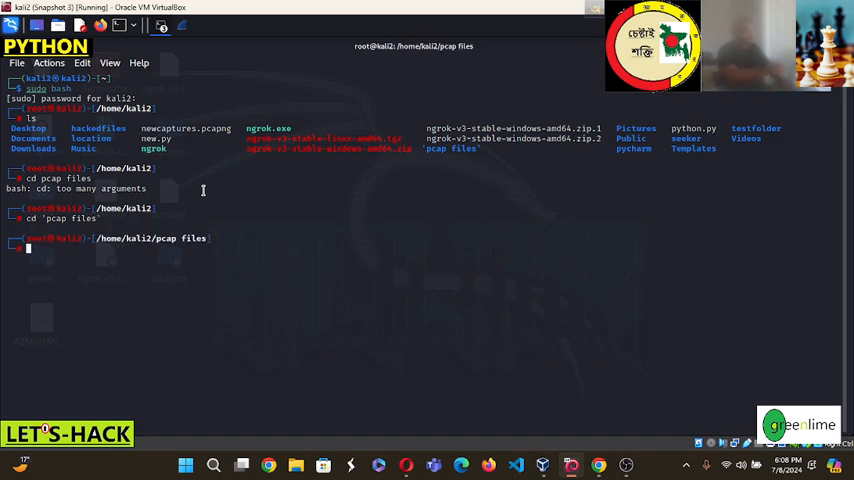
pyautogui.write('ls')
pyautogui.press('Return')
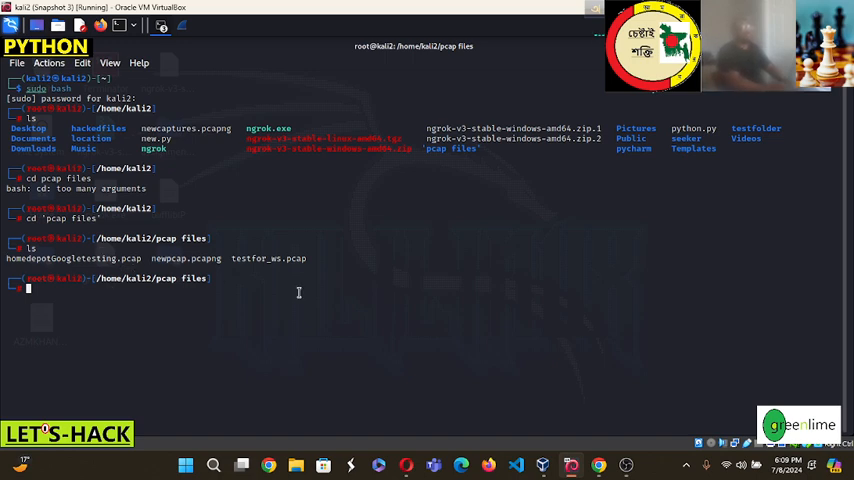
pyautogui.write('cat ')
pyautogui.write('home')
pyautogui.write('depotGo')
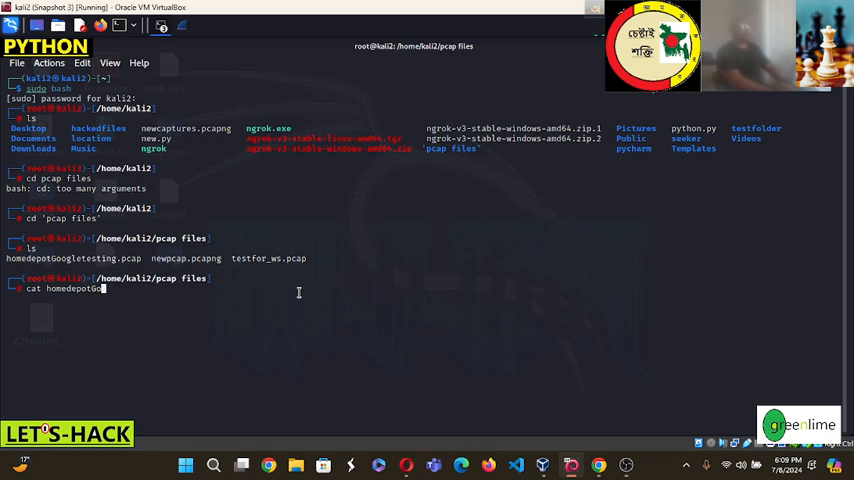
pyautogui.write('ogletes')
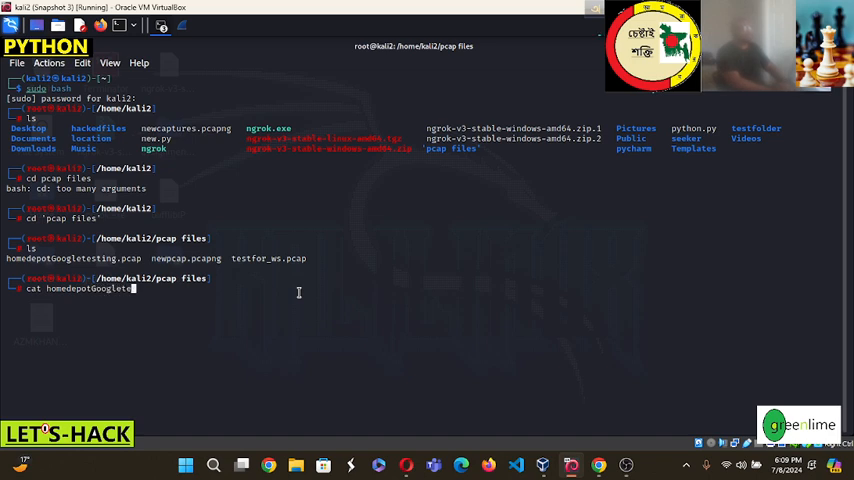
pyautogui.write('ting.')
pyautogui.write('pcap')
# Dump homedepotGoogletesting.pcap as raw binary with cat, then hide the terminal
pyautogui.press('Return')
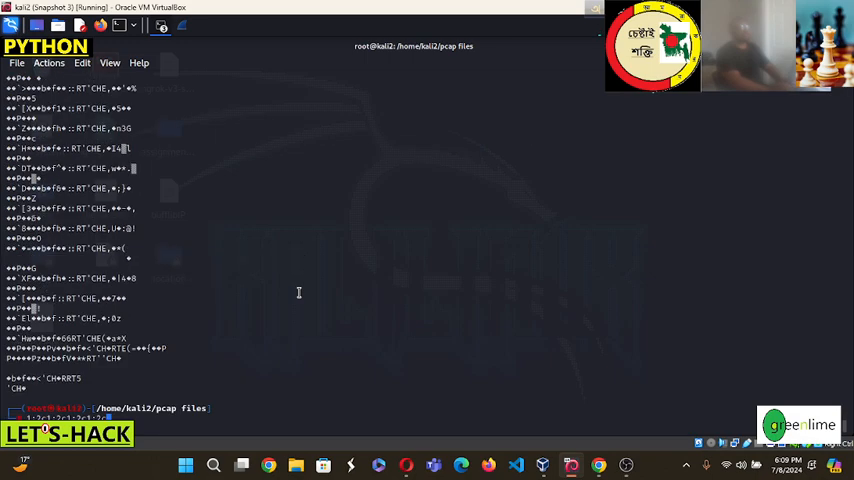
pyautogui.scroll(3, 260, 294)
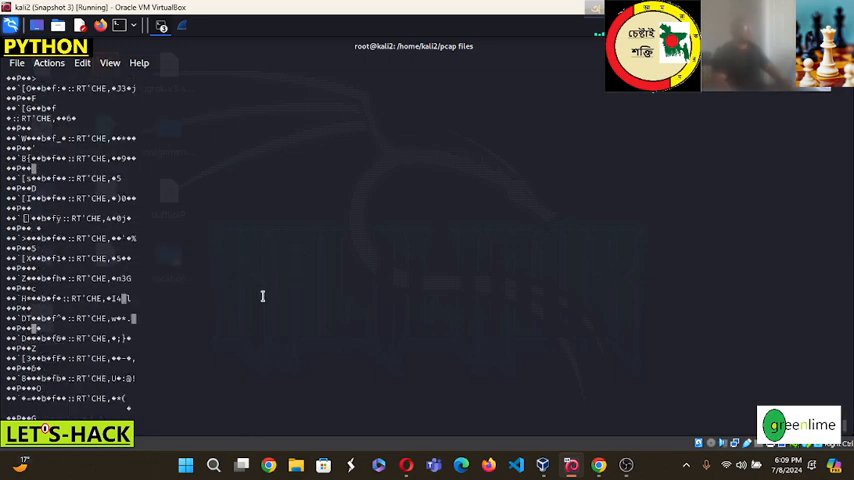
pyautogui.scroll(3, 262, 296)
pyautogui.scroll(3, 265, 298)
pyautogui.scroll(3, 268, 300)
pyautogui.scroll(3, 270, 302)
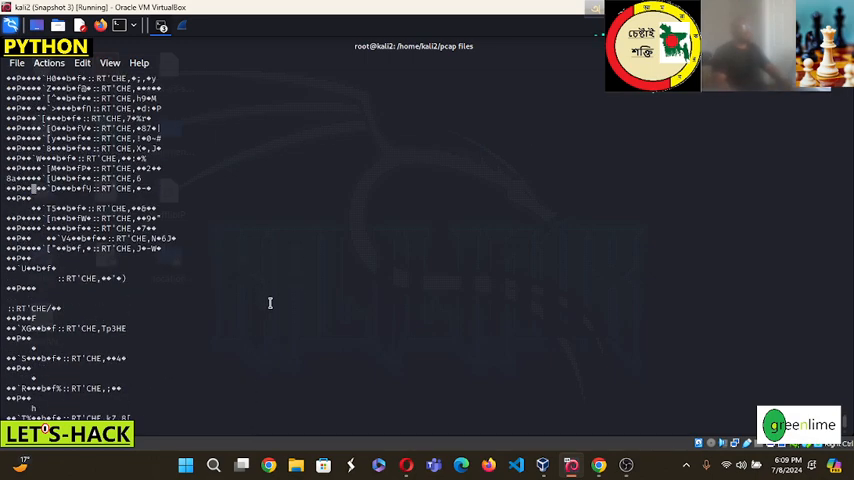
pyautogui.scroll(3, 270, 303)
pyautogui.scroll(3, 271, 304)
pyautogui.scroll(3, 271, 305)
pyautogui.scroll(3, 271, 305)
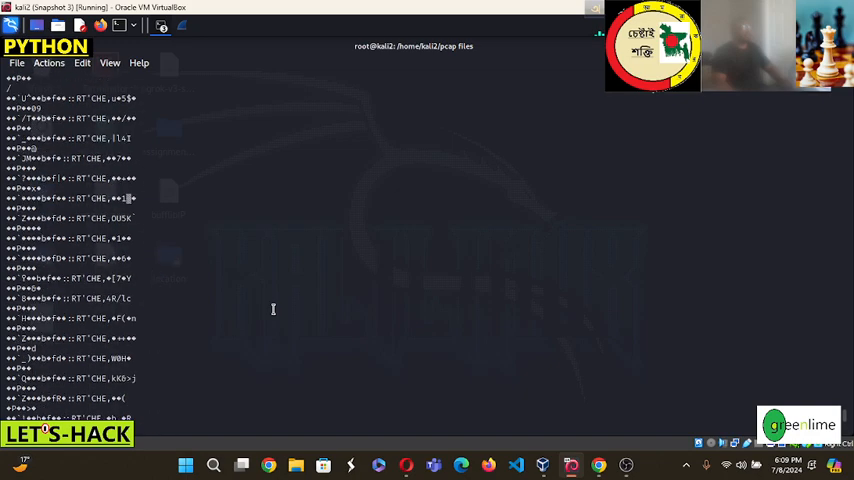
pyautogui.scroll(3, 272, 306)
pyautogui.scroll(3, 272, 308)
pyautogui.scroll(3, 273, 310)
pyautogui.scroll(3, 273, 310)
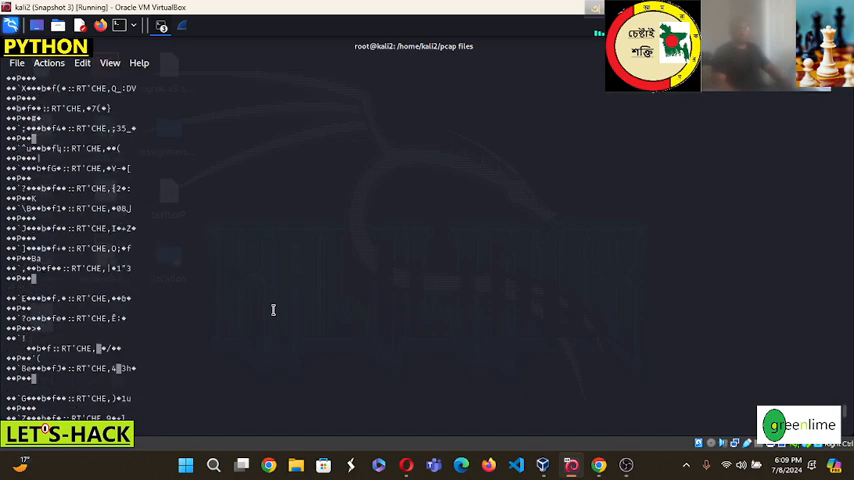
pyautogui.scroll(3, 273, 310)
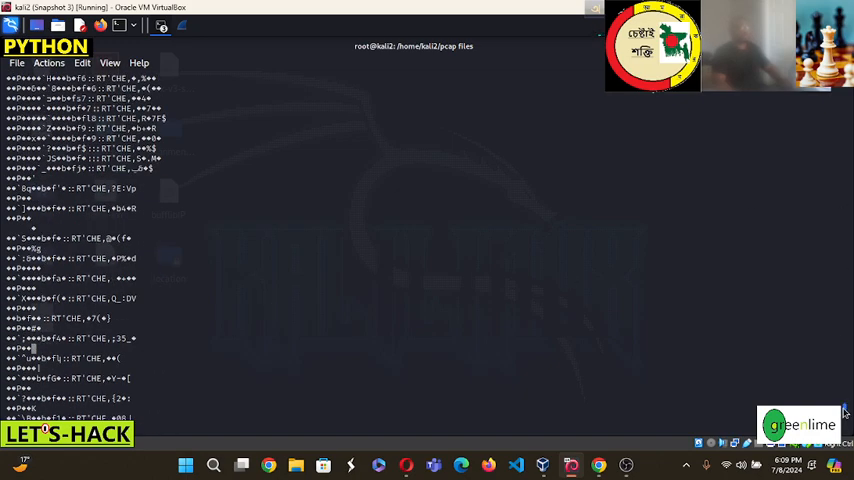
pyautogui.moveTo(845, 410); pyautogui.dragTo(845, 238)
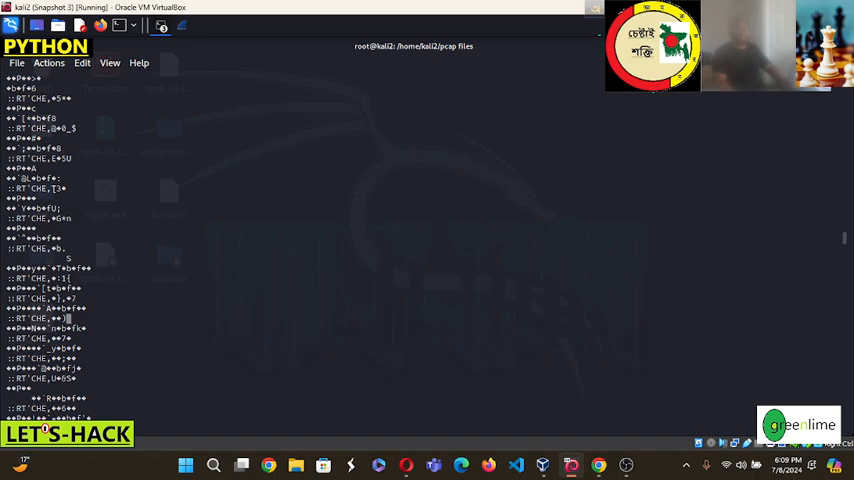
pyautogui.scroll(3, 505, 149)
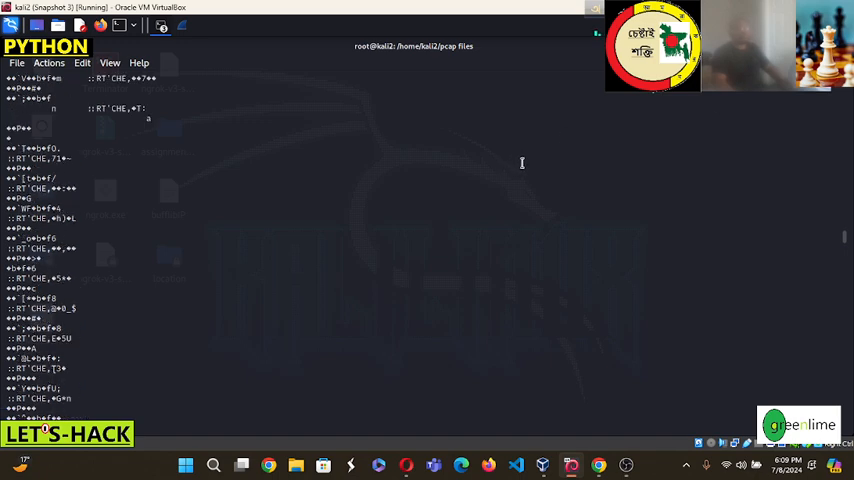
pyautogui.scroll(3, 524, 163)
pyautogui.click(595, 8)
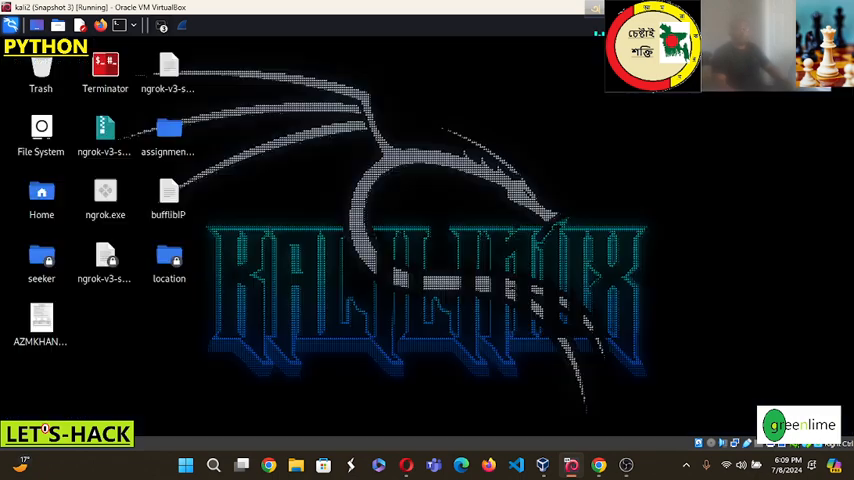
# Restore Wireshark, browse the 4069-packet capture and select a packet near the top
pyautogui.click(178, 25)
pyautogui.scroll(-3, 713, 313)
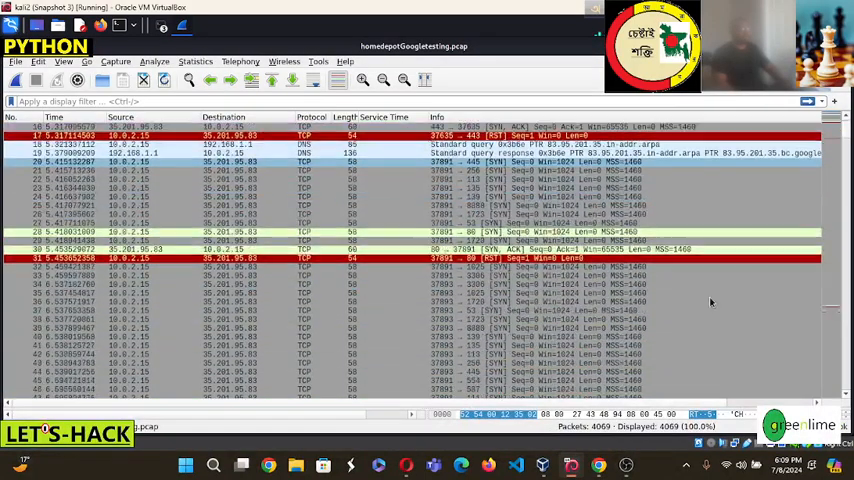
pyautogui.scroll(-3, 713, 313)
pyautogui.scroll(-3, 713, 313)
pyautogui.scroll(-3, 713, 313)
pyautogui.scroll(5, 713, 313)
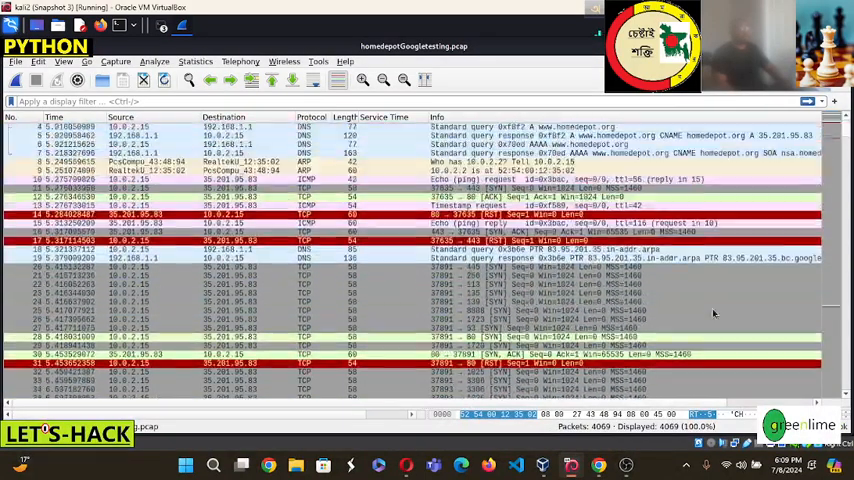
pyautogui.scroll(3, 713, 313)
pyautogui.click(510, 181)
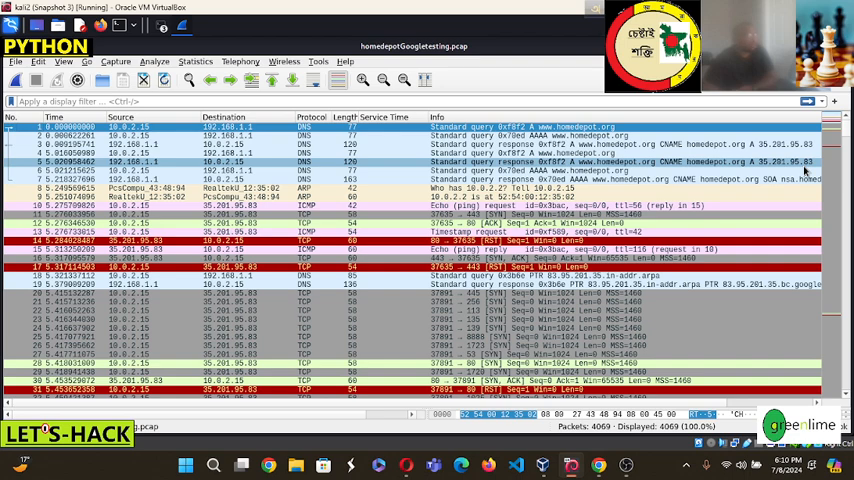
pyautogui.scroll(-1, 804, 172)
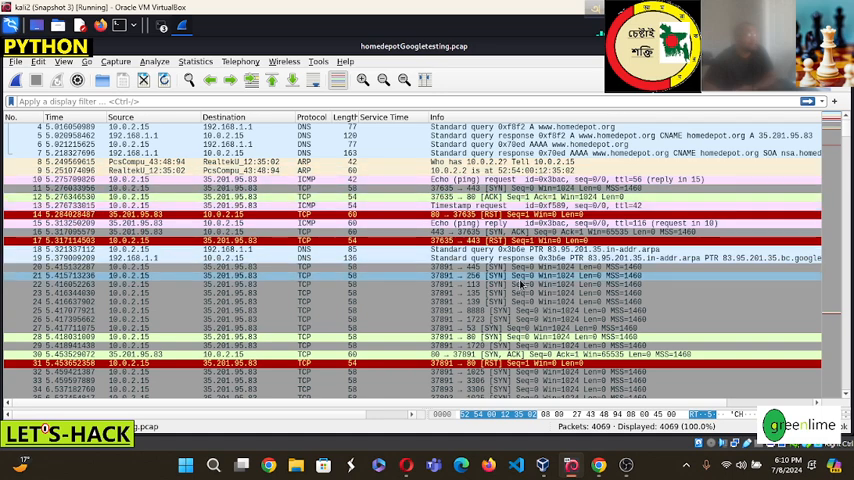
pyautogui.scroll(-2, 520, 286)
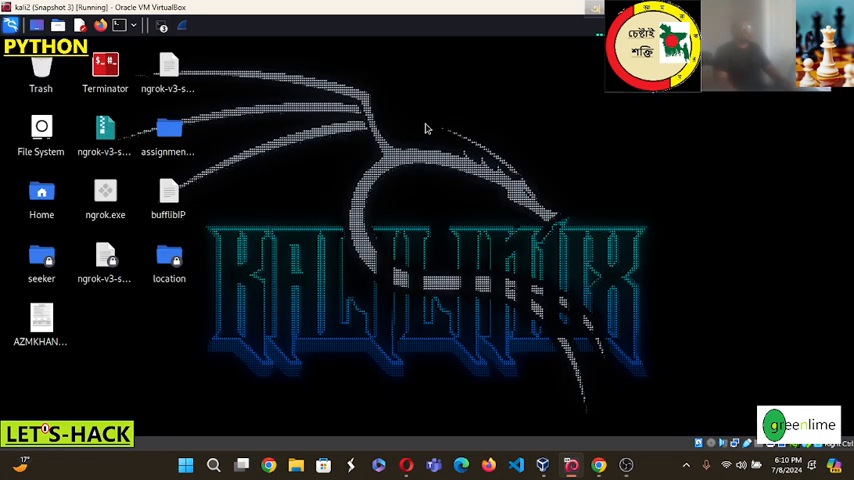
# Dismiss a desktop context menu and bring the OBS Studio recording window to the front
pyautogui.rightClick(428, 130)
pyautogui.click(669, 107)
pyautogui.click(626, 465)
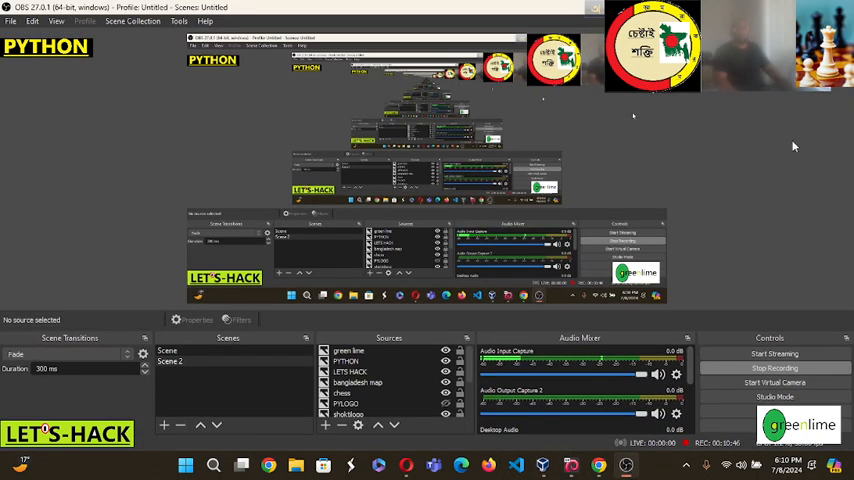